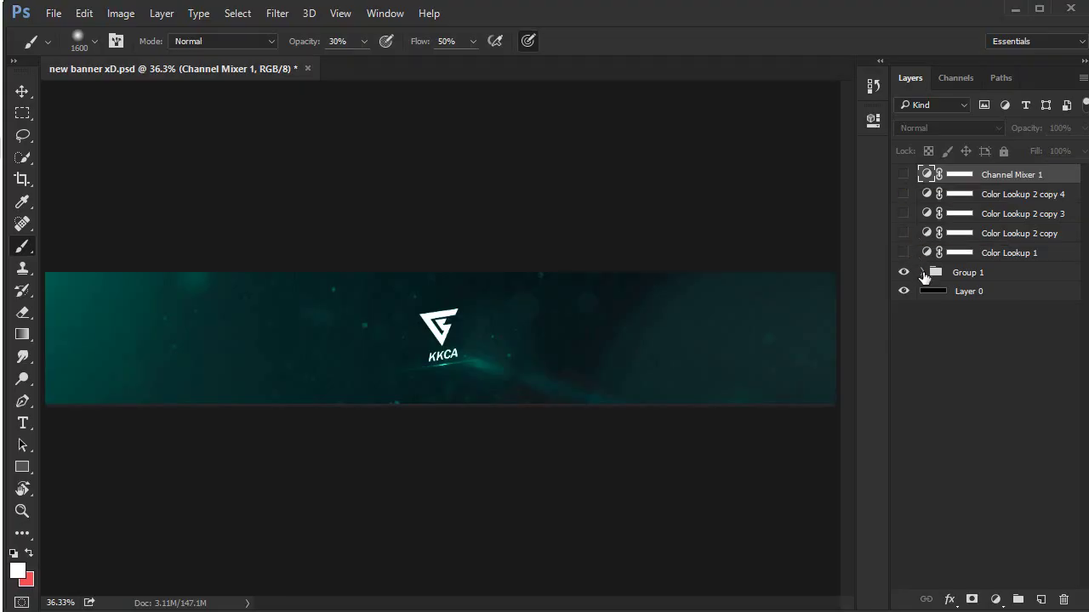
Look through the layers in Group 1 and preview the Color Lookup and Channel Mixer adjustments one at a time
{"action": "left_click", "coordinate": [921, 272]}
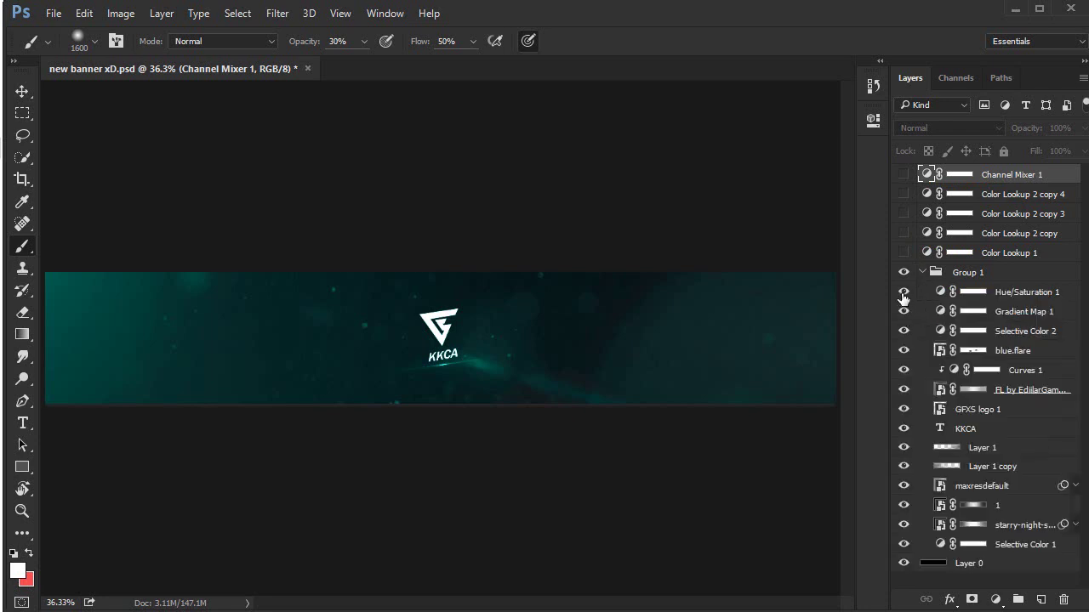
{"action": "left_click", "coordinate": [921, 272]}
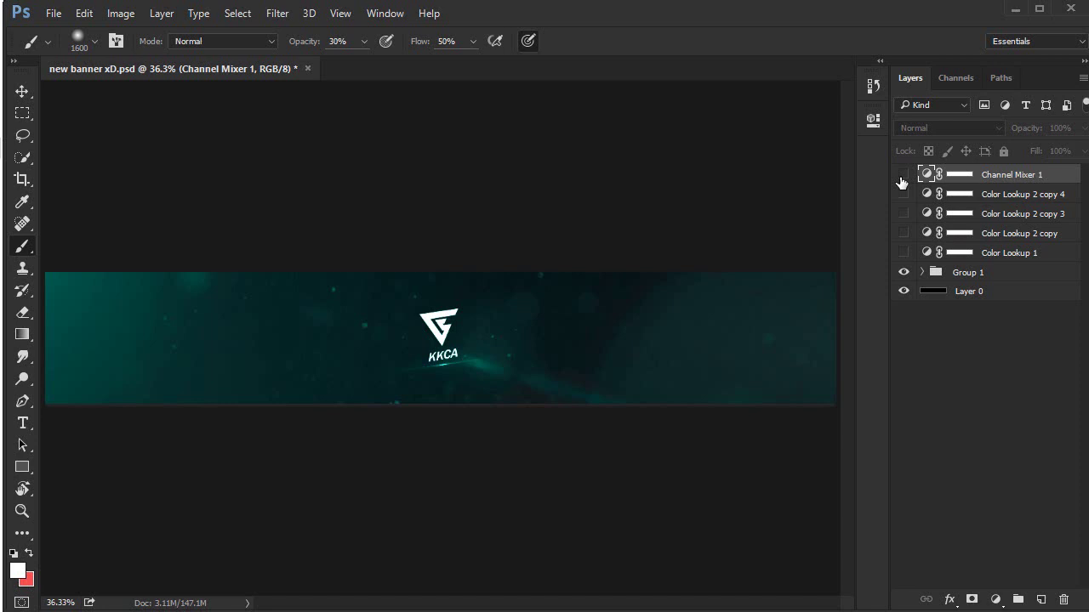
{"action": "left_click", "coordinate": [918, 253]}
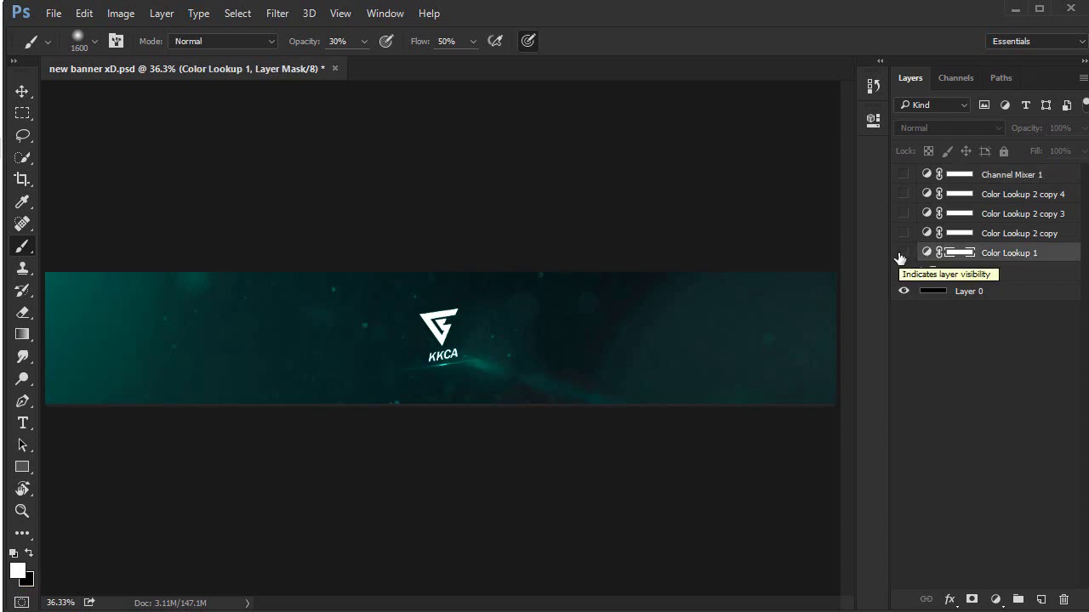
{"action": "left_click", "coordinate": [902, 252]}
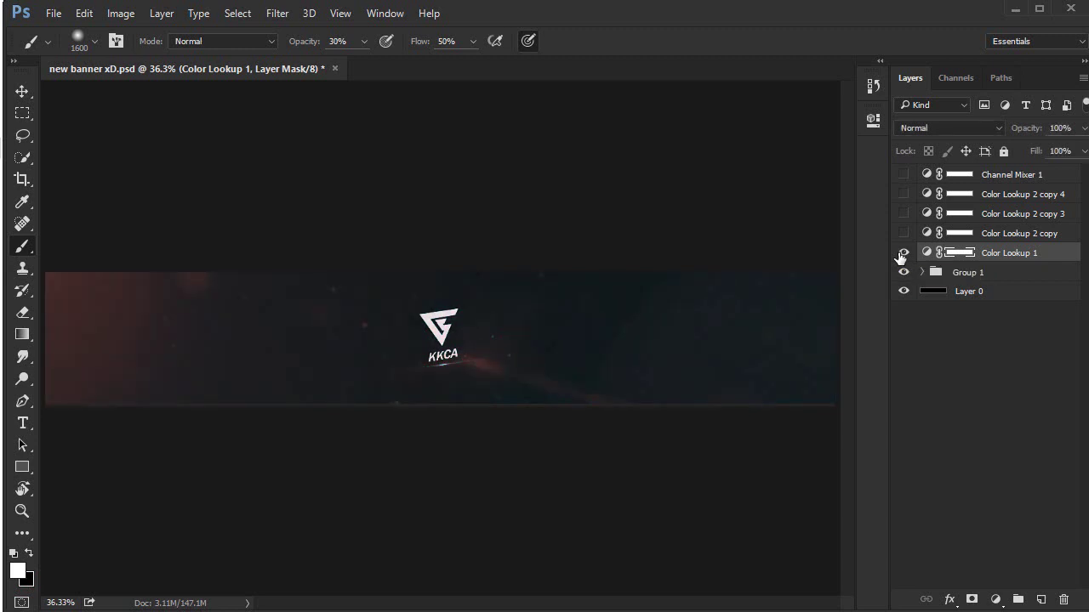
{"action": "left_click", "coordinate": [902, 252]}
{"action": "left_click", "coordinate": [903, 233]}
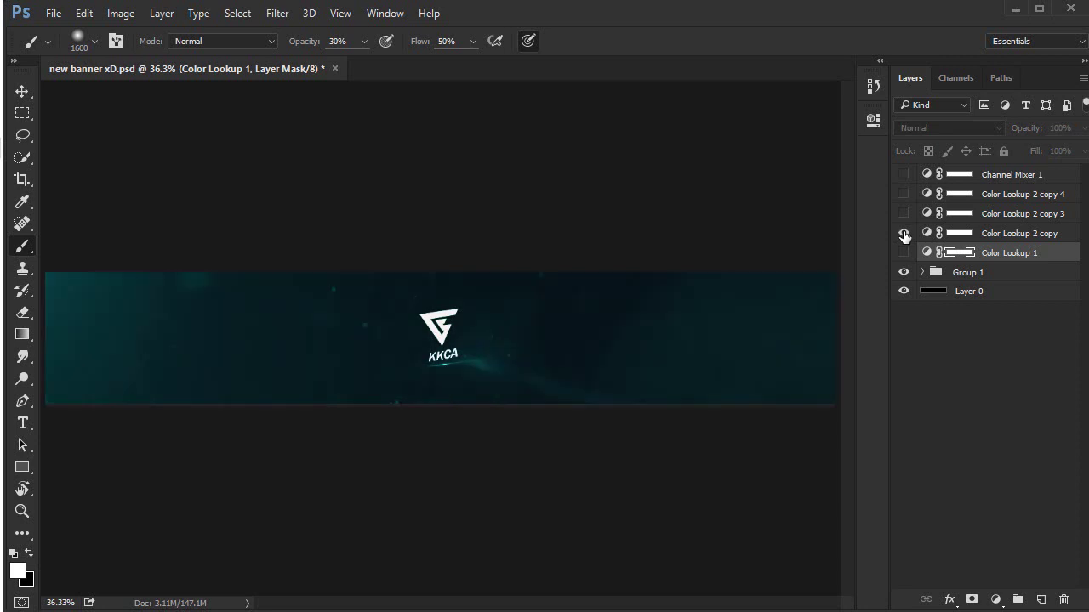
{"action": "left_click", "coordinate": [904, 233]}
{"action": "left_click", "coordinate": [904, 214]}
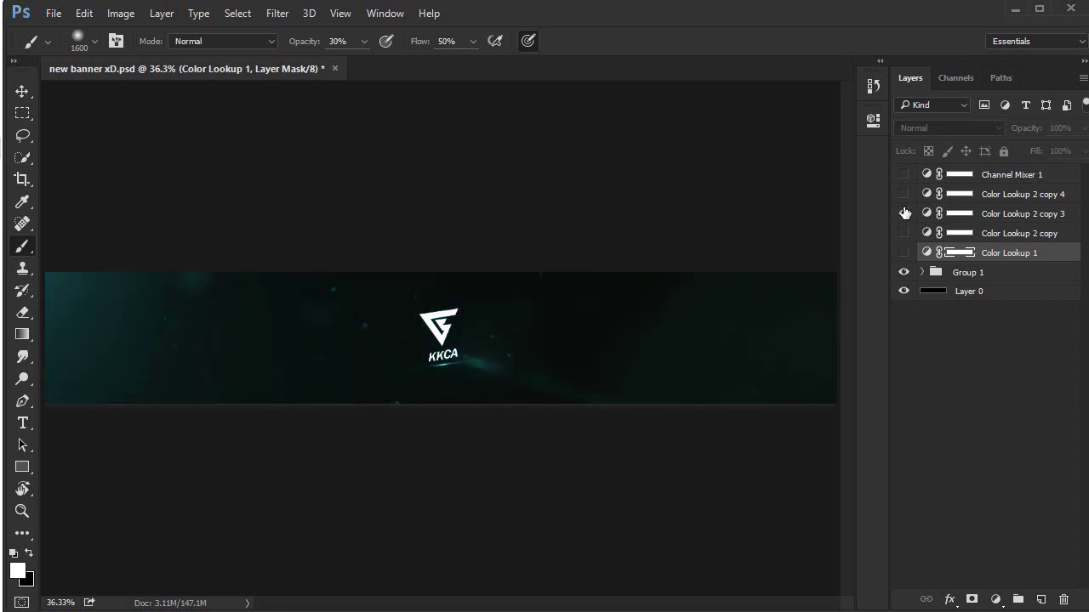
{"action": "left_click", "coordinate": [904, 214]}
{"action": "left_click", "coordinate": [903, 194]}
{"action": "left_click", "coordinate": [903, 194]}
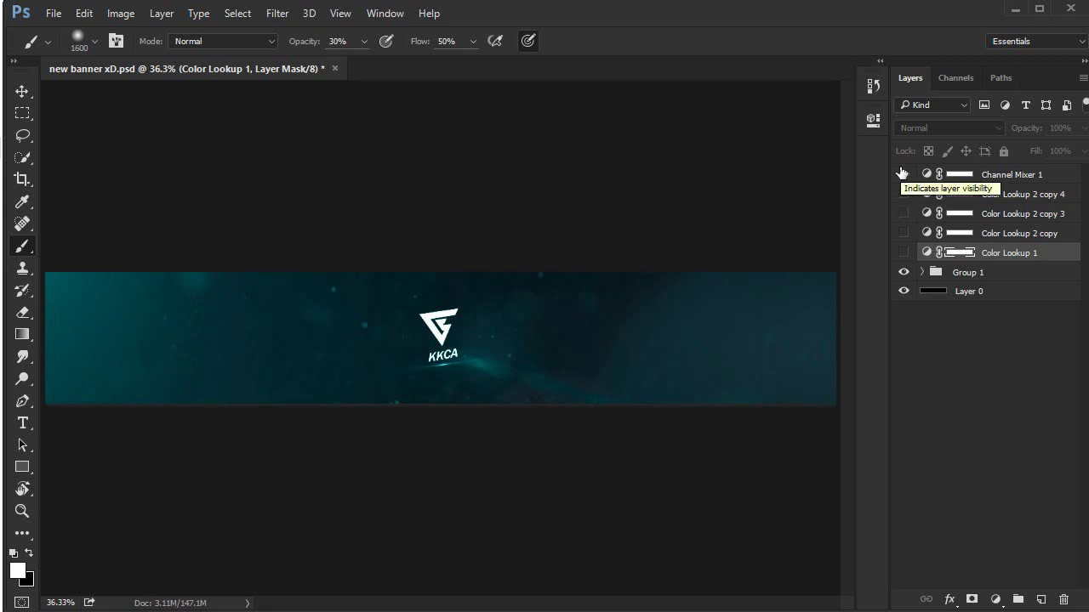
{"action": "left_click", "coordinate": [902, 174]}
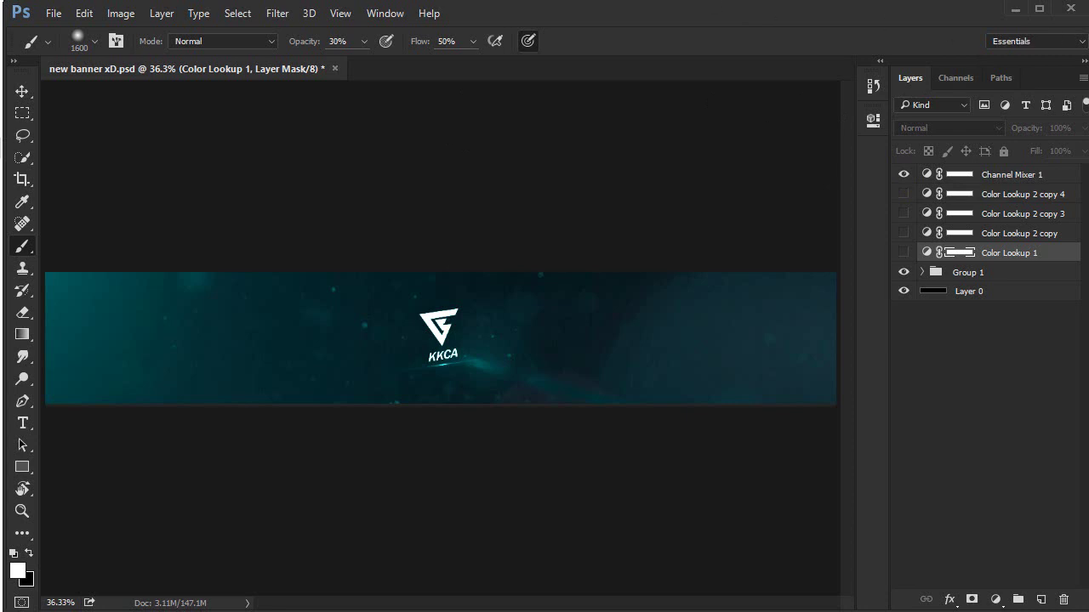
Quit Photoshop without saving the banner document and open New folder on the desktop
{"action": "left_click", "coordinate": [1070, 8]}
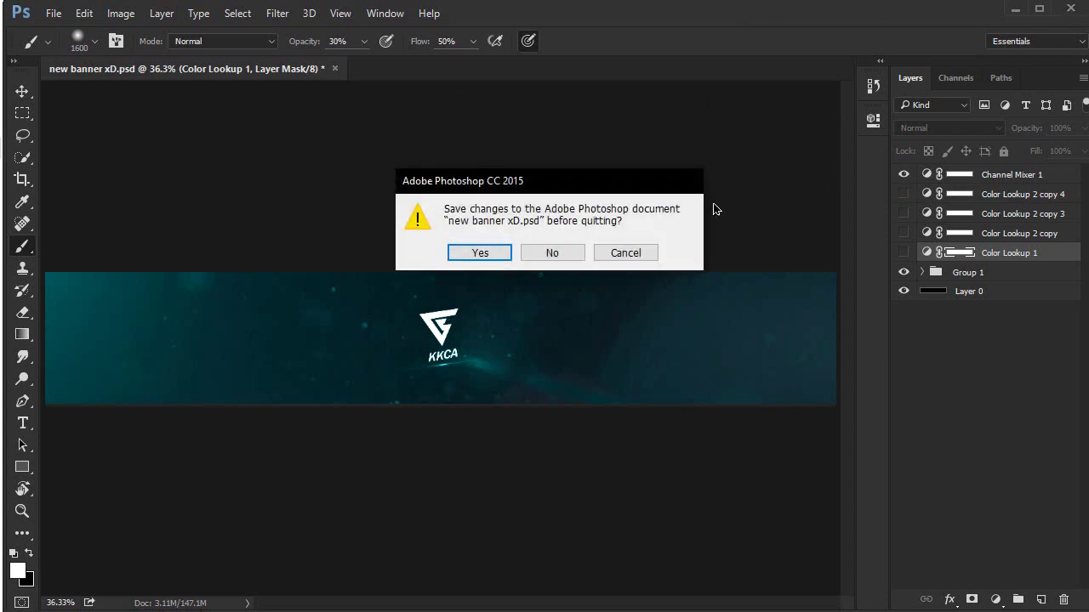
{"action": "left_click", "coordinate": [560, 253]}
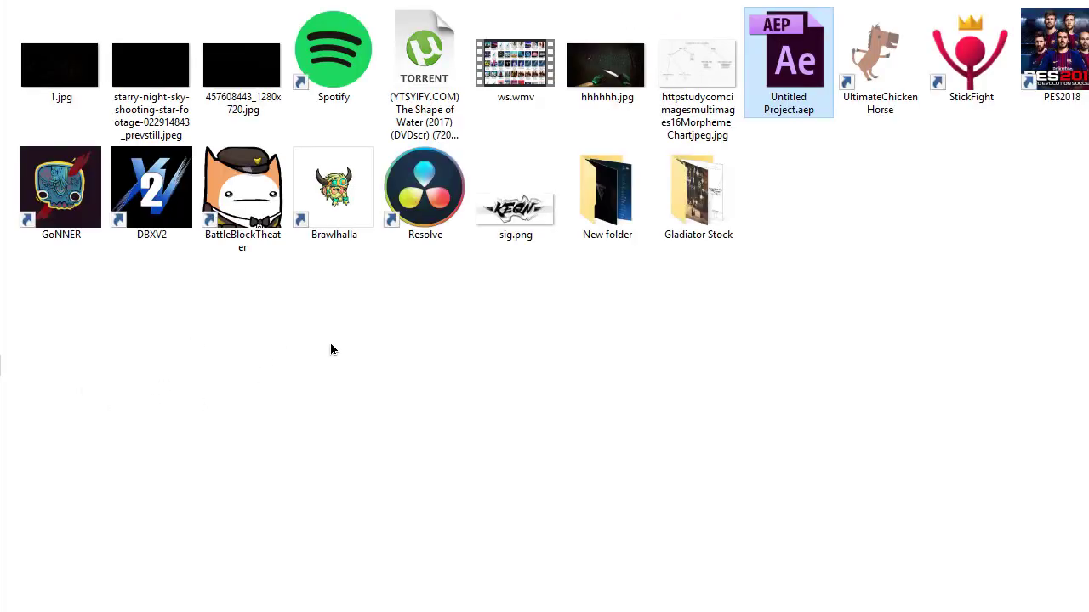
{"action": "double_click", "coordinate": [607, 194]}
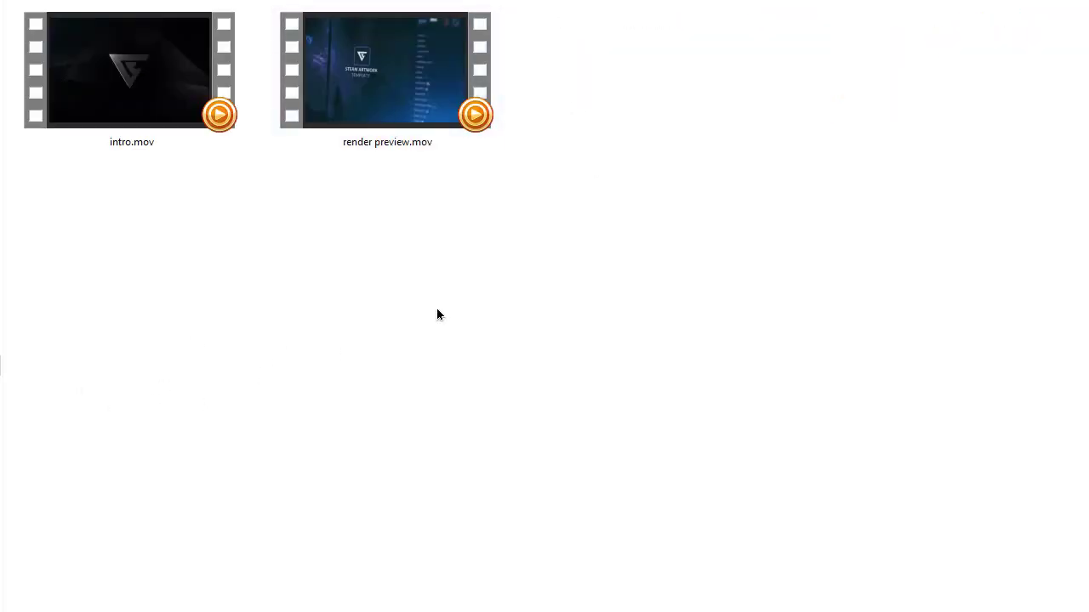
{"action": "left_click_drag", "start_coordinate": [437, 315], "coordinate": [178, 92]}
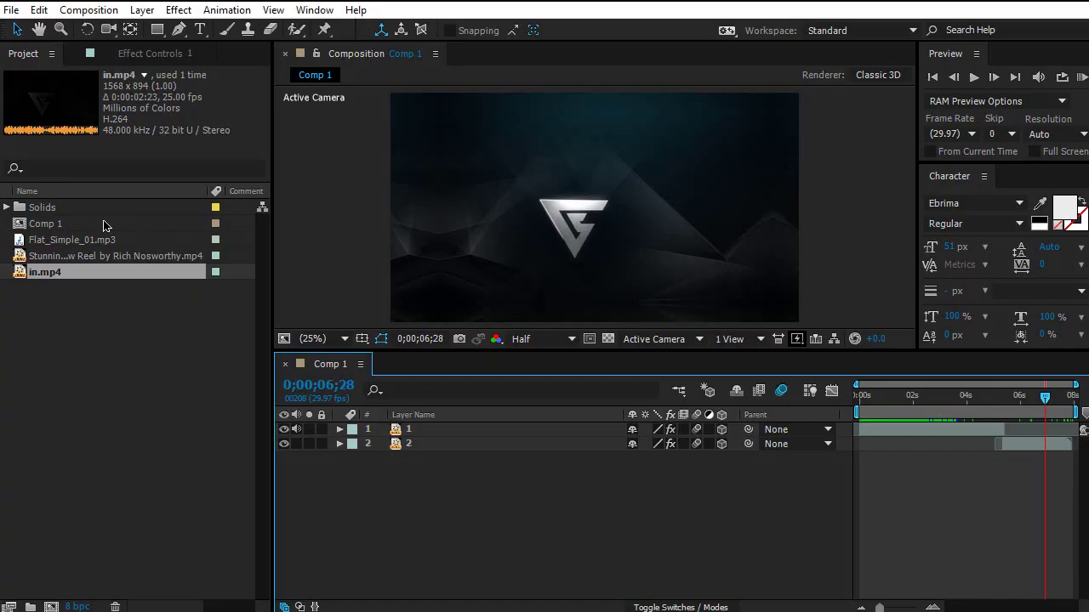
Examine the size, frame rate options and duration for a new composition in After Effects without creating it
{"action": "right_click", "coordinate": [108, 284]}
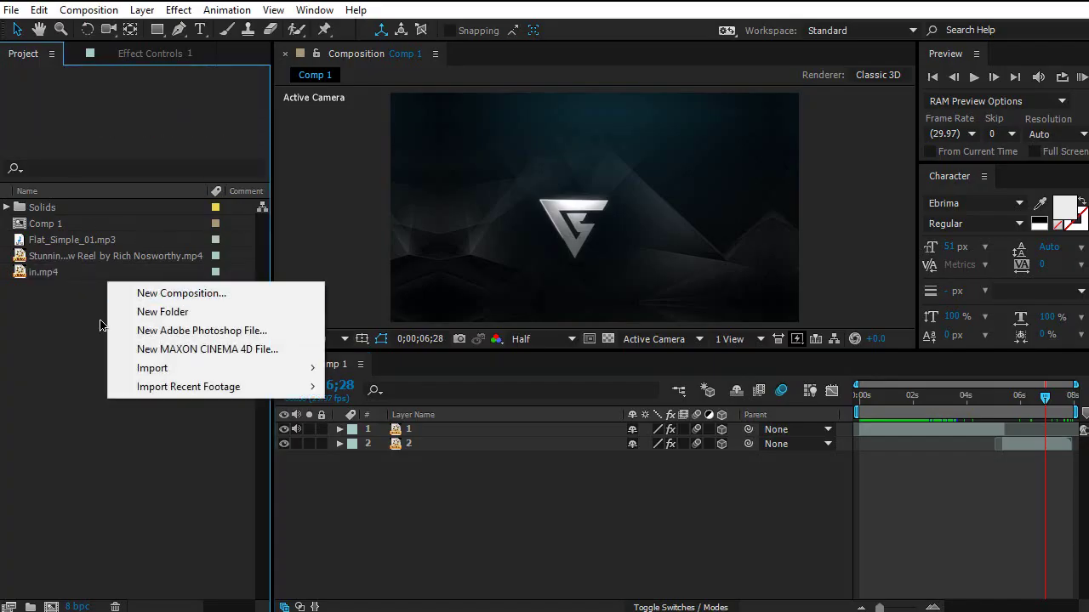
{"action": "left_click", "coordinate": [68, 314]}
{"action": "right_click", "coordinate": [121, 314]}
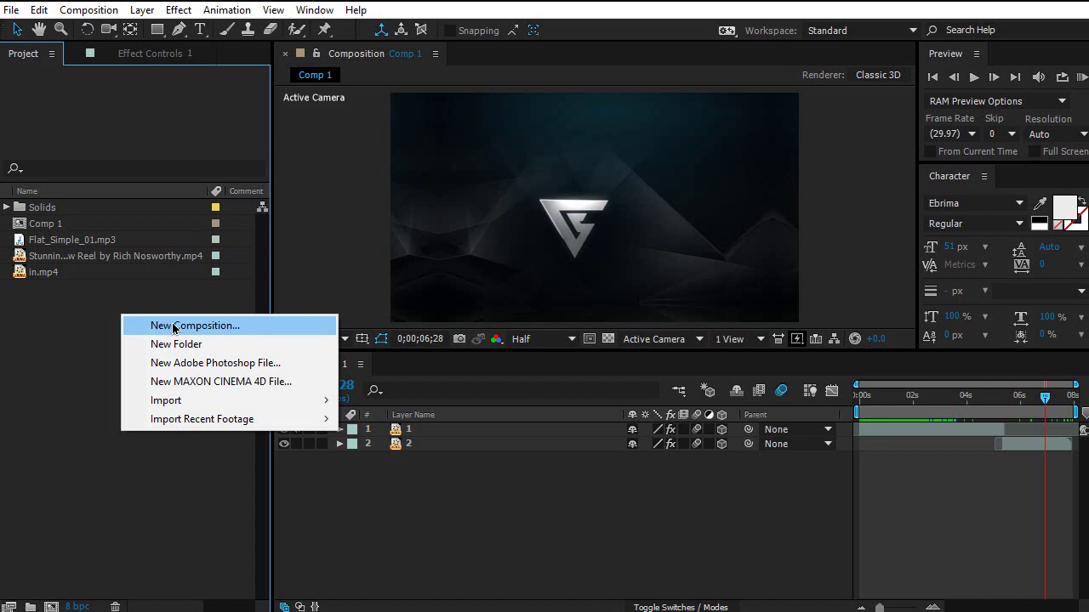
{"action": "left_click", "coordinate": [173, 326]}
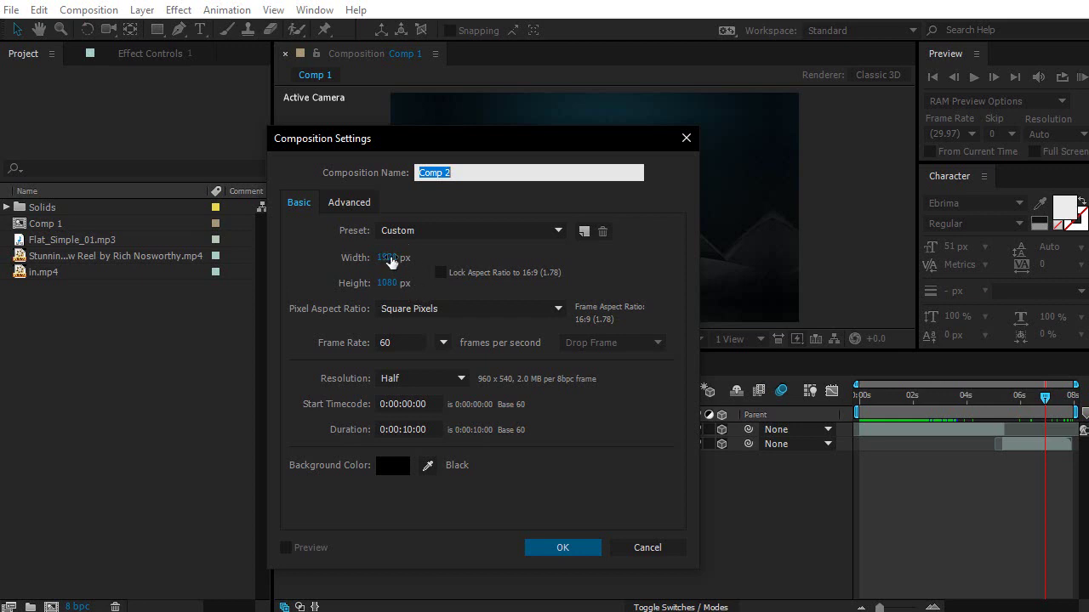
{"action": "left_click", "coordinate": [443, 343]}
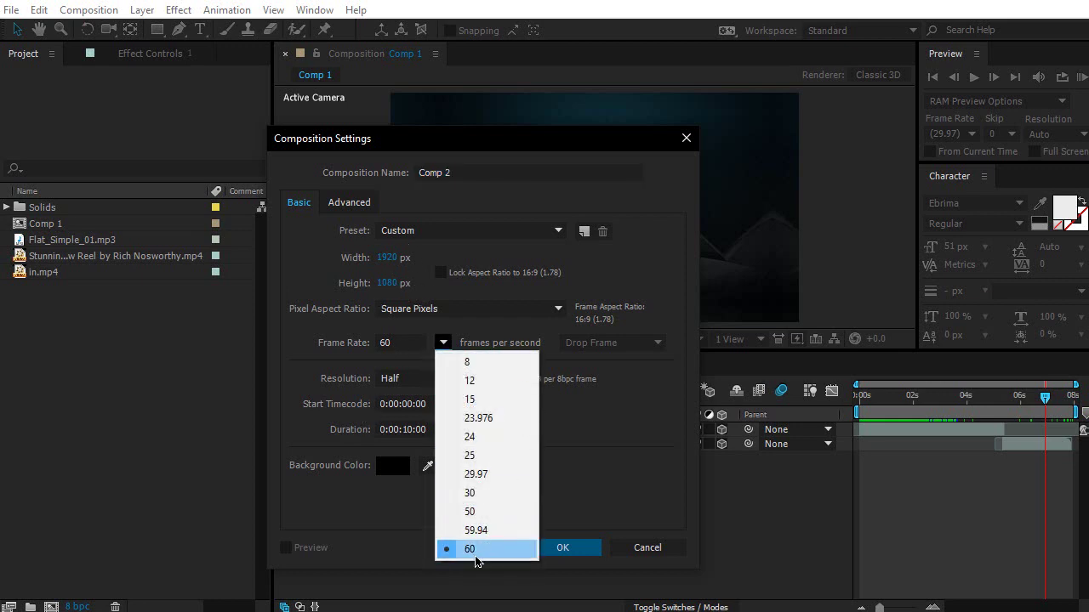
{"action": "left_click", "coordinate": [591, 486]}
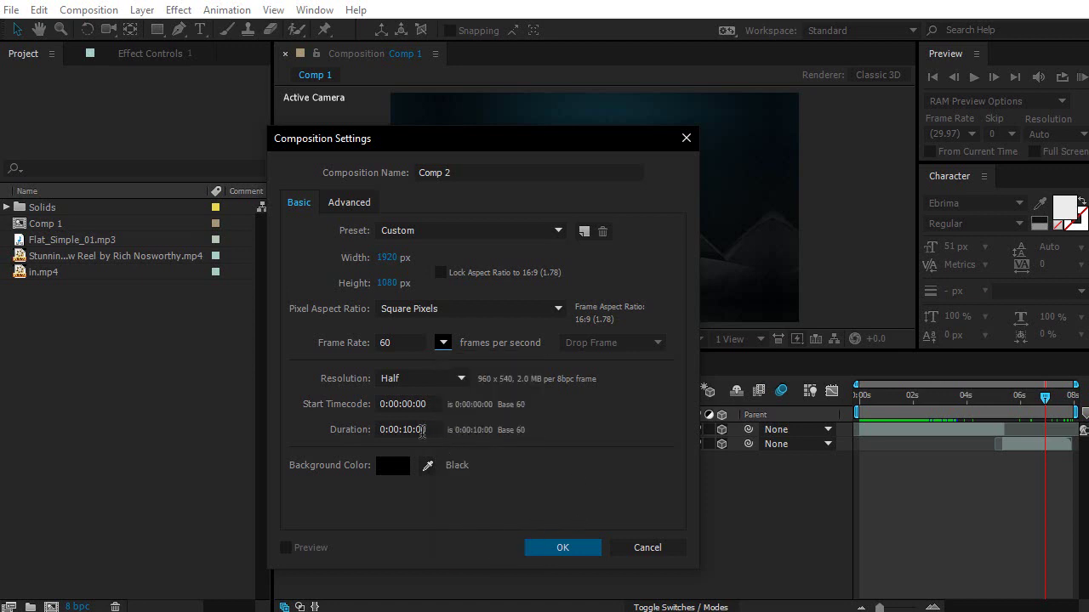
{"action": "left_click", "coordinate": [416, 429]}
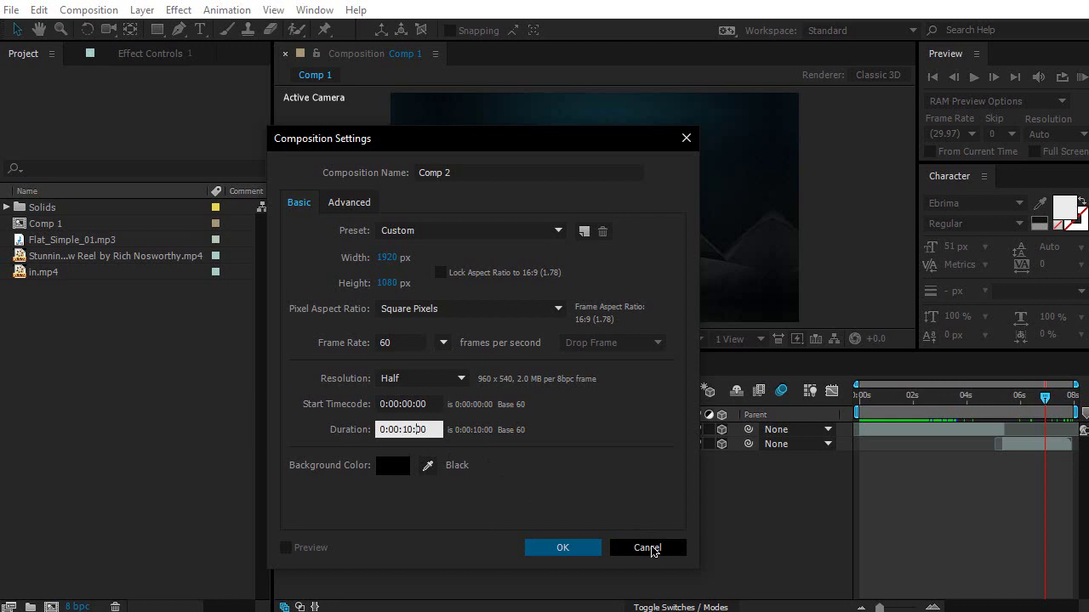
{"action": "left_click", "coordinate": [649, 548]}
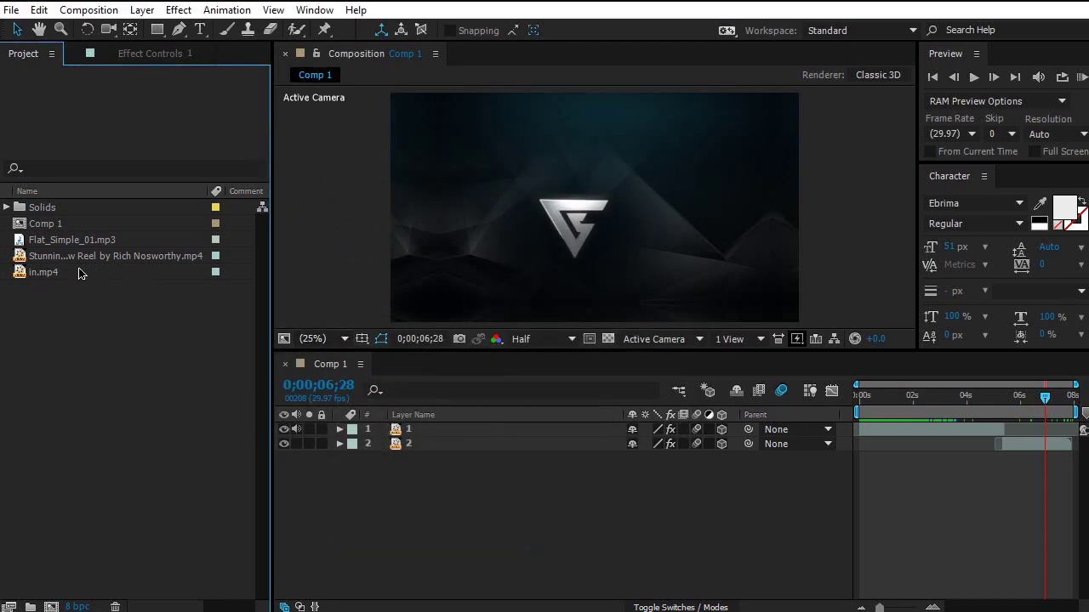
{"action": "left_click", "coordinate": [668, 504]}
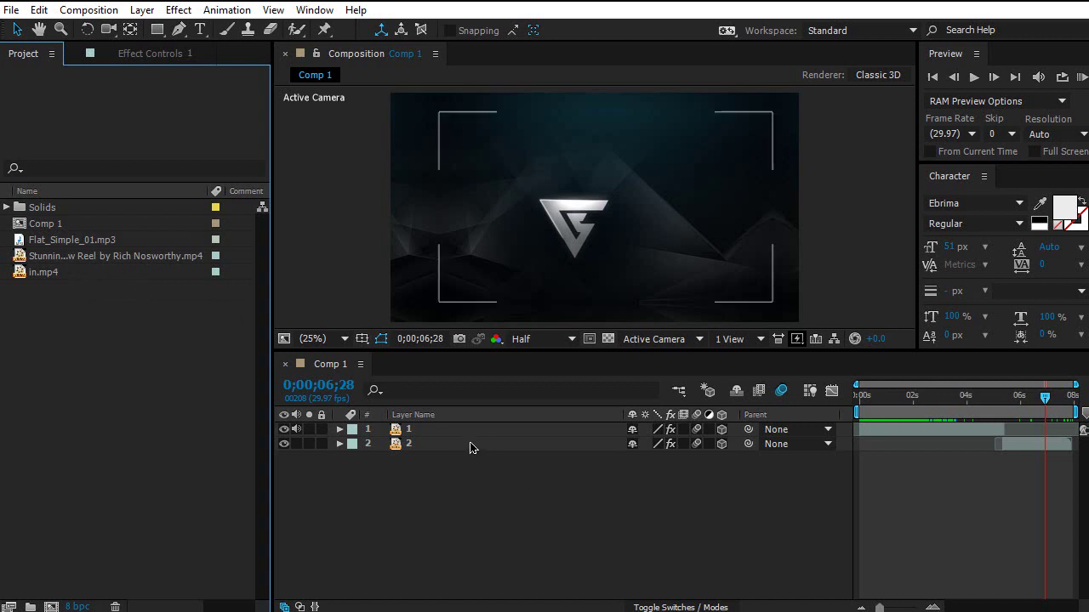
{"action": "left_click_drag", "start_coordinate": [717, 512], "coordinate": [426, 438]}
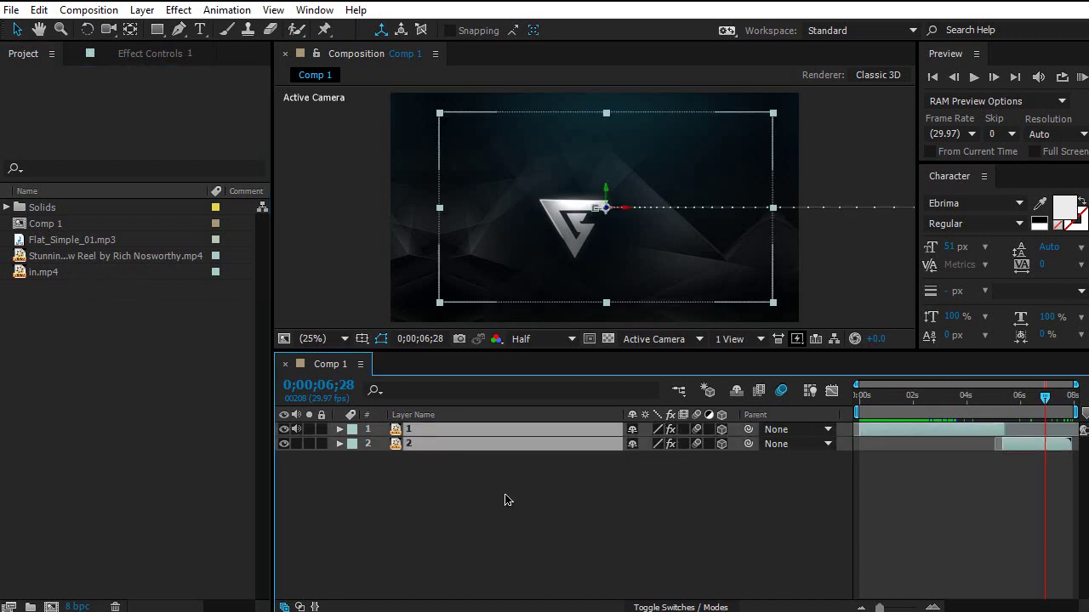
{"action": "left_click", "coordinate": [505, 498]}
{"action": "left_click", "coordinate": [433, 435]}
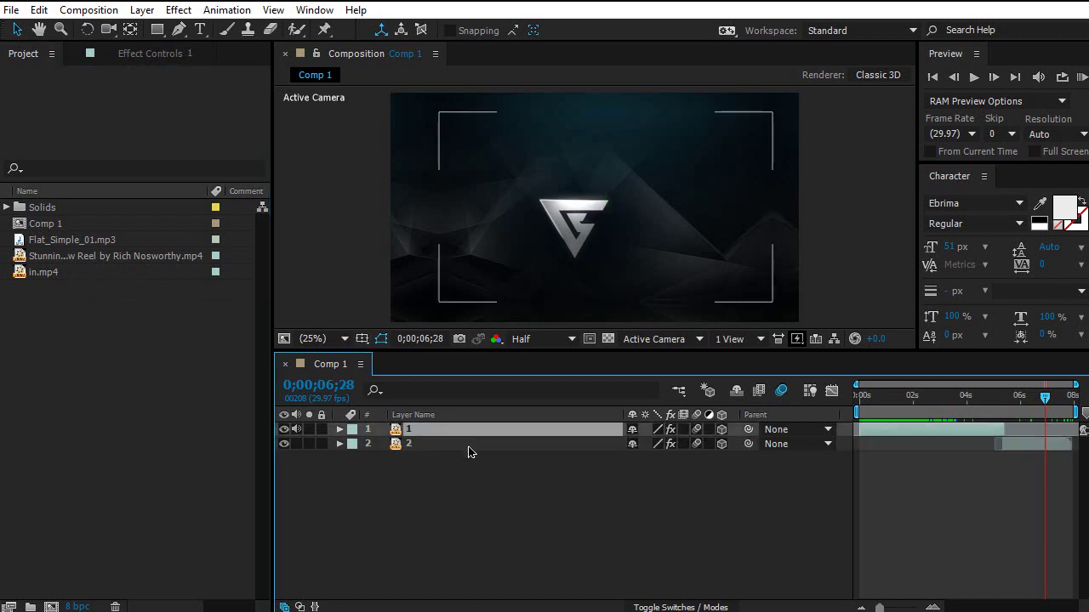
{"action": "left_click", "coordinate": [469, 445], "text": "shift"}
{"action": "left_click", "coordinate": [495, 467]}
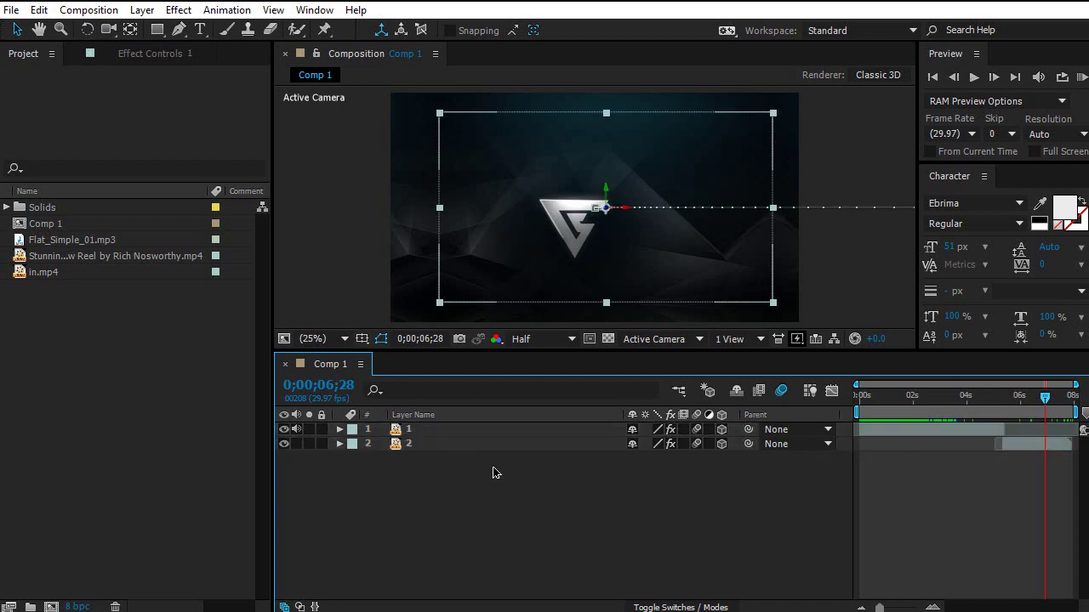
Select layers 1 and 2, view the Sequence Layers options from Keyframe Assistant, and leave without applying them
{"action": "left_click", "coordinate": [436, 429]}
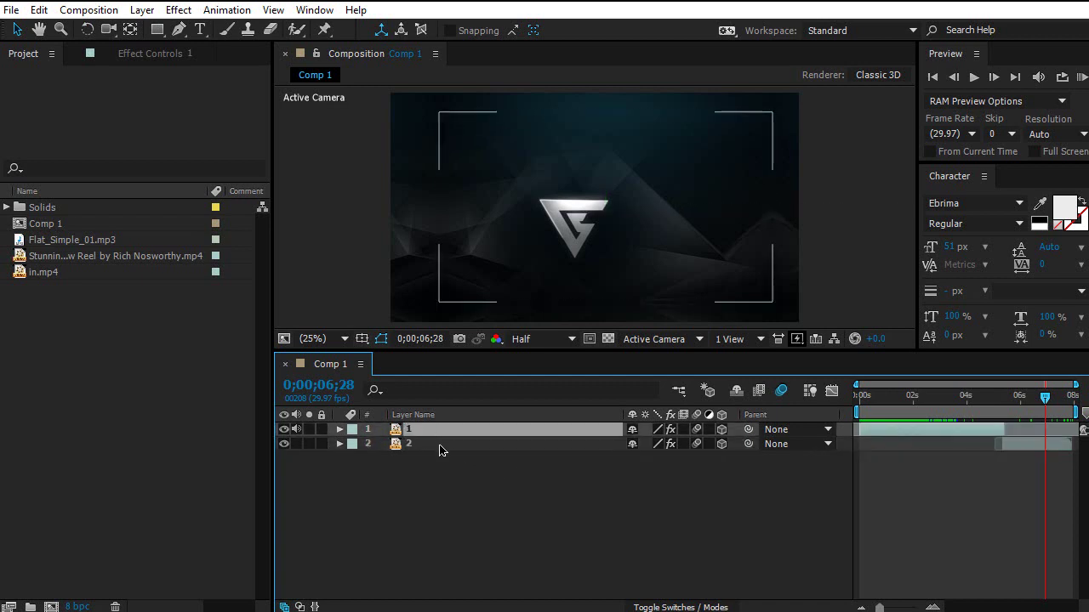
{"action": "left_click", "coordinate": [439, 445], "text": "shift"}
{"action": "left_click", "coordinate": [225, 10]}
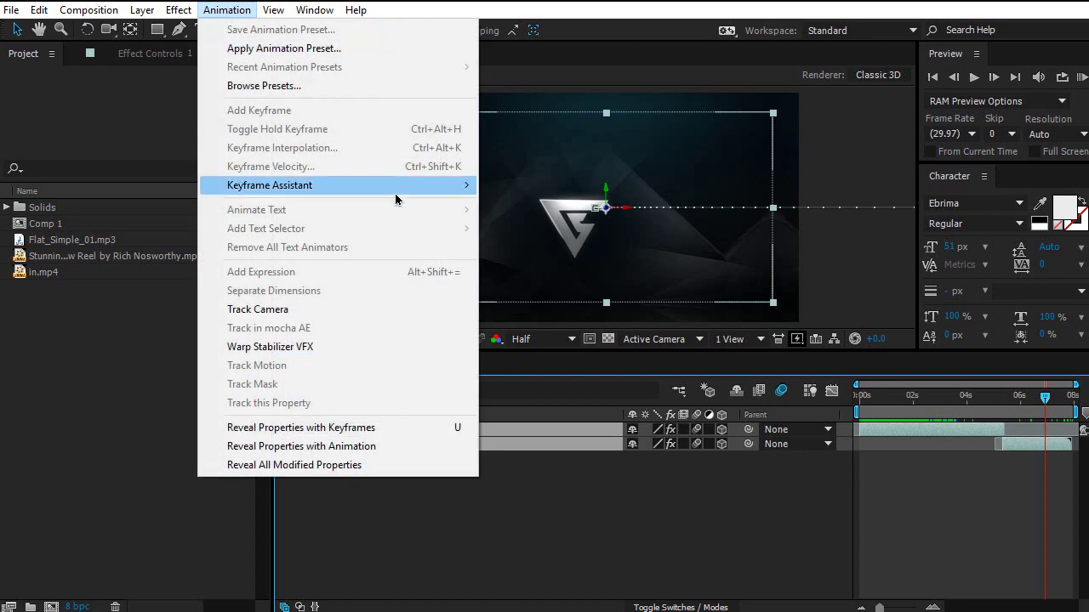
{"action": "mouse_move", "coordinate": [399, 186]}
{"action": "left_click", "coordinate": [599, 325]}
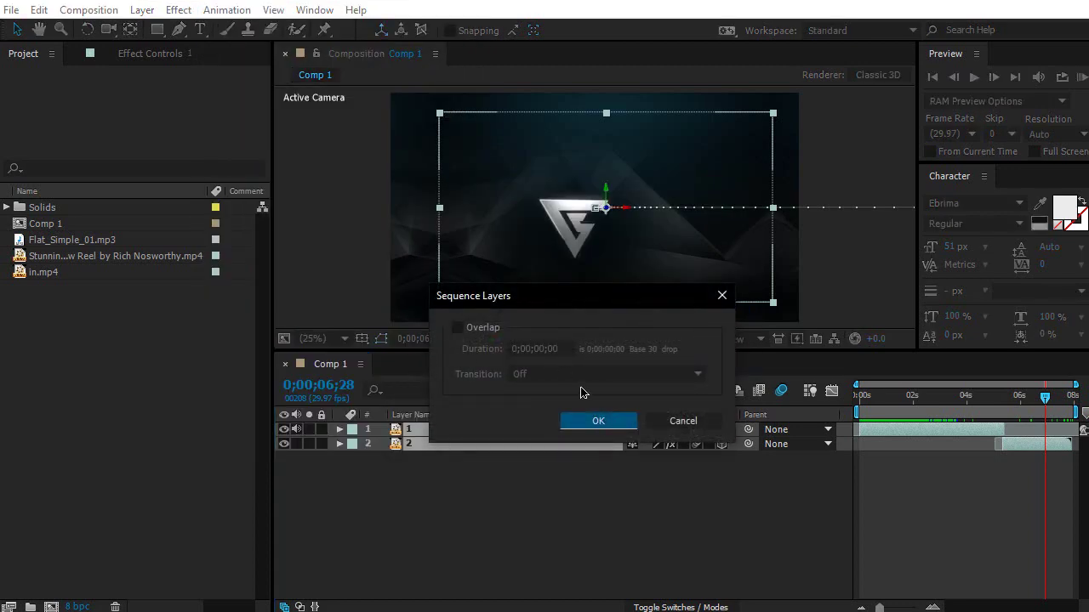
{"action": "left_click", "coordinate": [705, 423]}
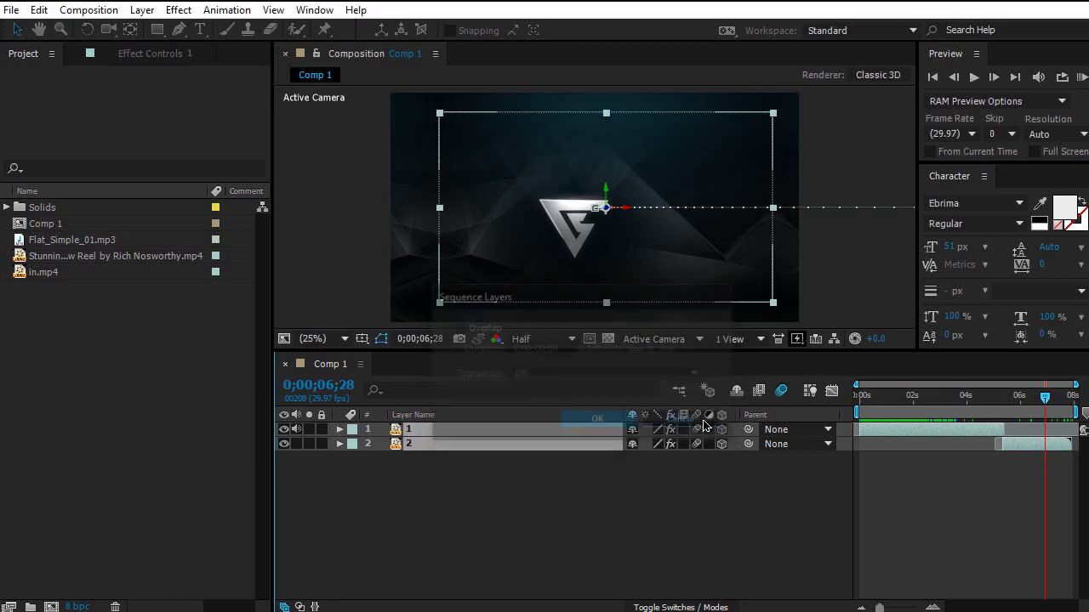
{"action": "left_click", "coordinate": [572, 382]}
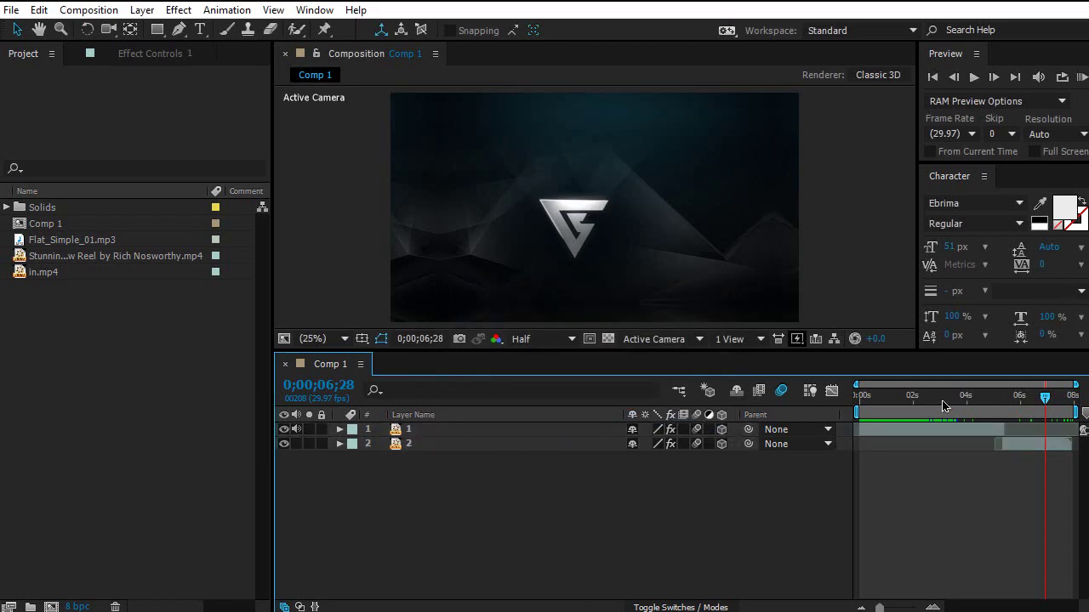
Move the current time to 0;00;05;11 where the two clips meet and reveal layer 1's Position property
{"action": "left_click_drag", "start_coordinate": [1027, 409], "coordinate": [1005, 414]}
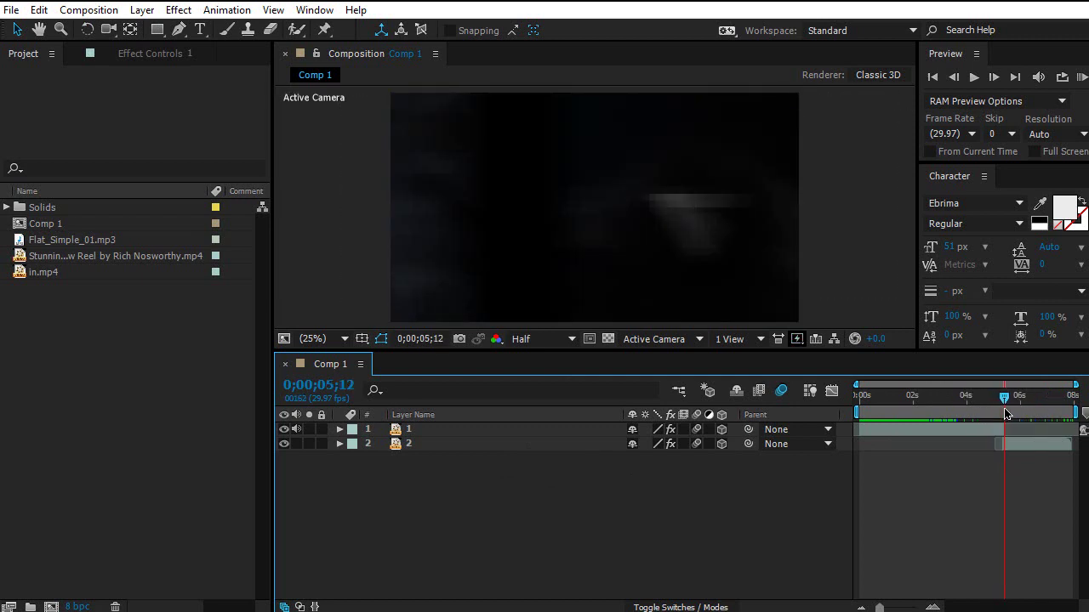
{"action": "key", "text": "equal"}
{"action": "key", "text": "equal"}
{"action": "key", "text": "equal"}
{"action": "mouse_move", "coordinate": [1007, 406]}
{"action": "left_mouse_down"}
{"action": "mouse_move", "coordinate": [962, 408]}
{"action": "mouse_move", "coordinate": [1002, 409]}
{"action": "left_mouse_up"}
{"action": "left_click", "coordinate": [468, 430]}
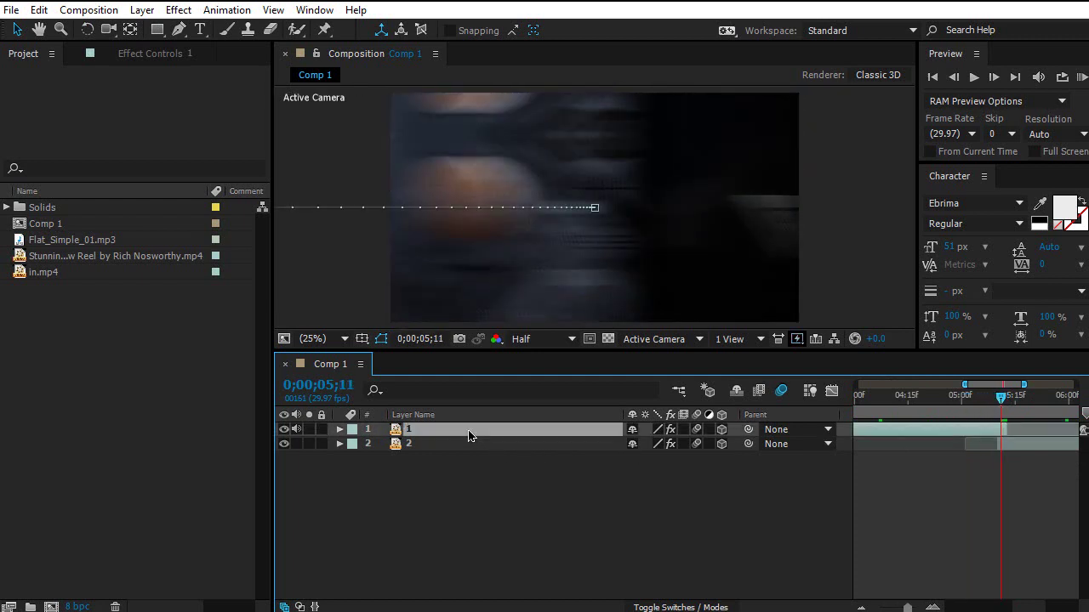
{"action": "key", "text": "p"}
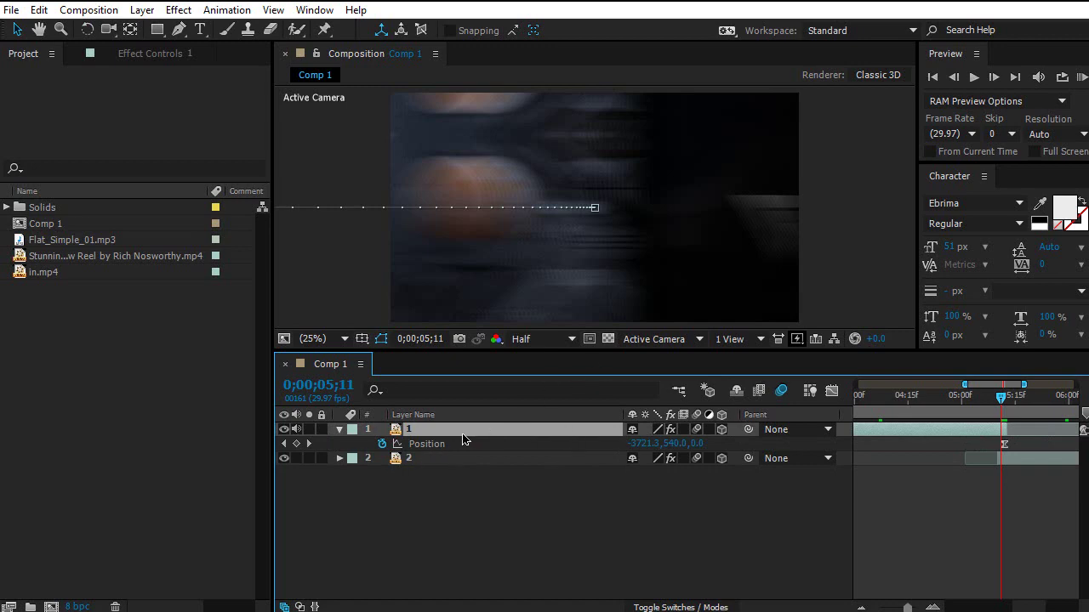
{"action": "left_click", "coordinate": [314, 11]}
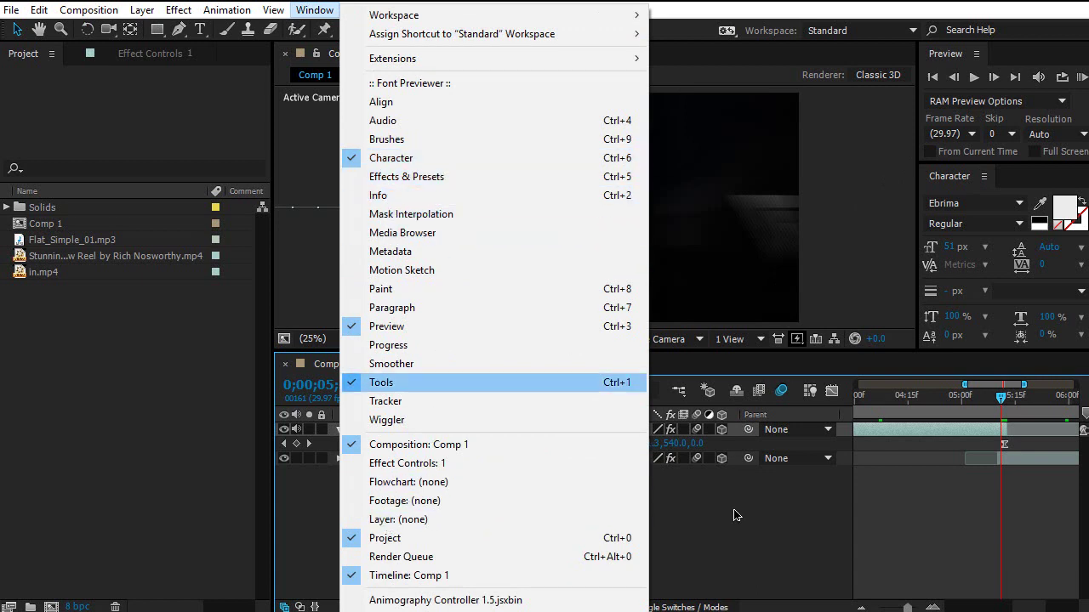
{"action": "left_click", "coordinate": [736, 548]}
Search the effects for "motion" and add another Motion Tile effect to layer 1
{"action": "left_click", "coordinate": [465, 436]}
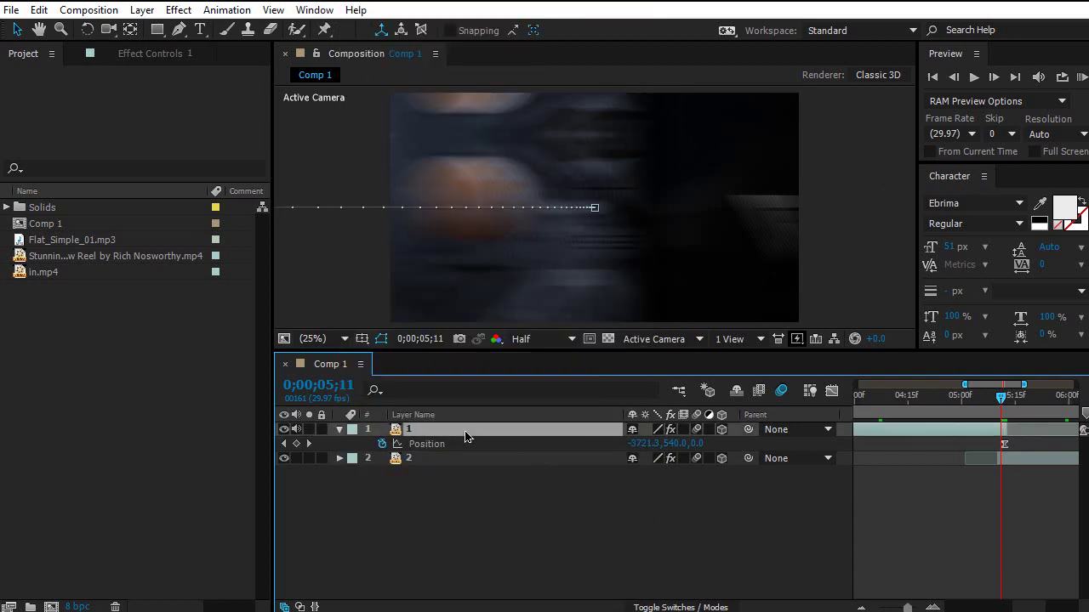
{"action": "key", "text": "ctrl+space"}
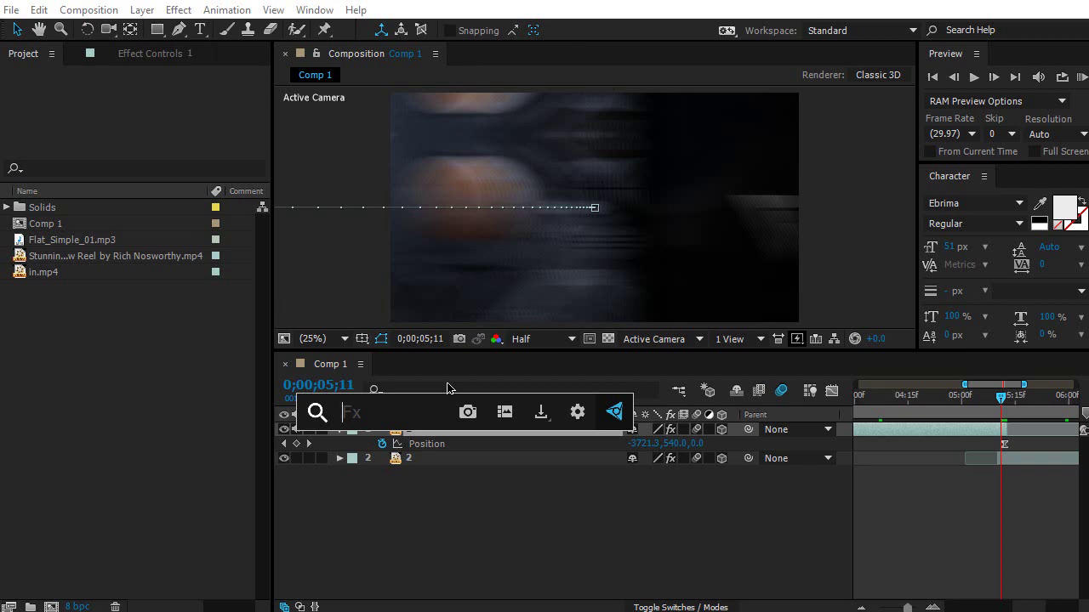
{"action": "type", "text": "motion"}
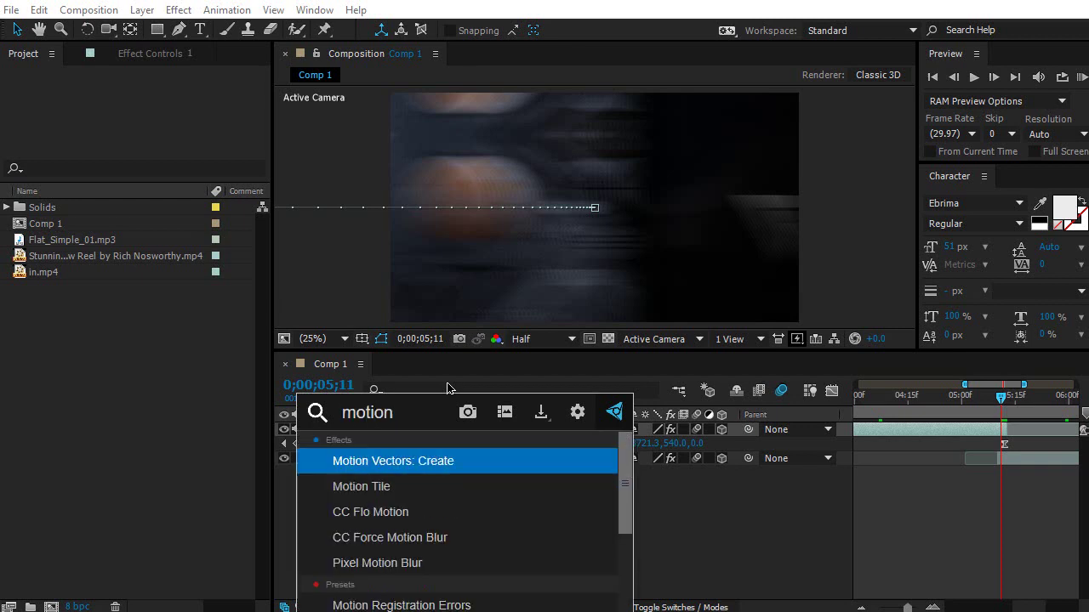
{"action": "left_click", "coordinate": [371, 496]}
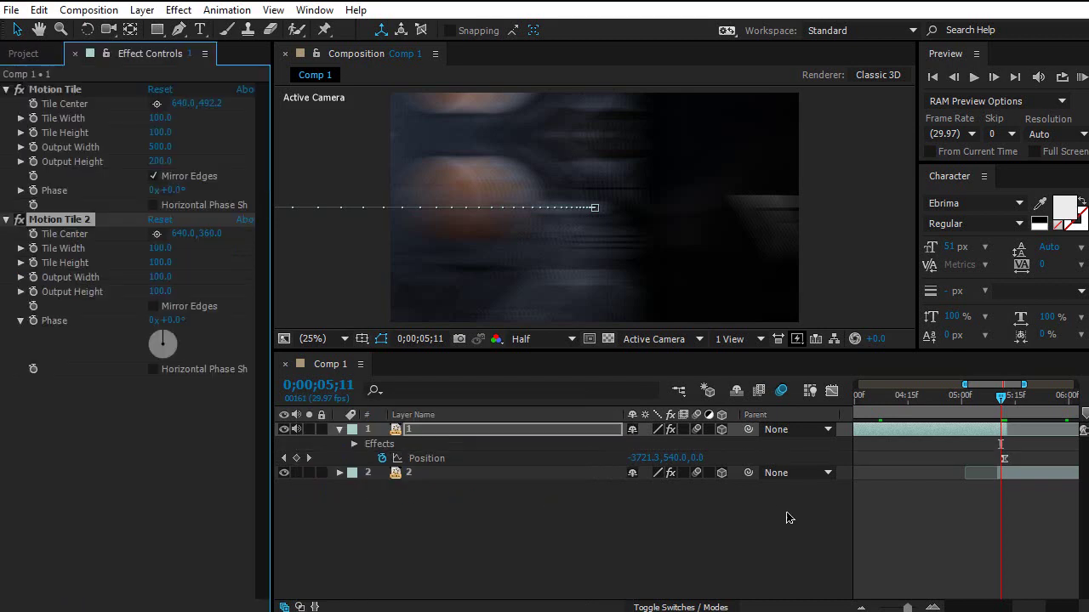
{"action": "left_click", "coordinate": [1025, 481]}
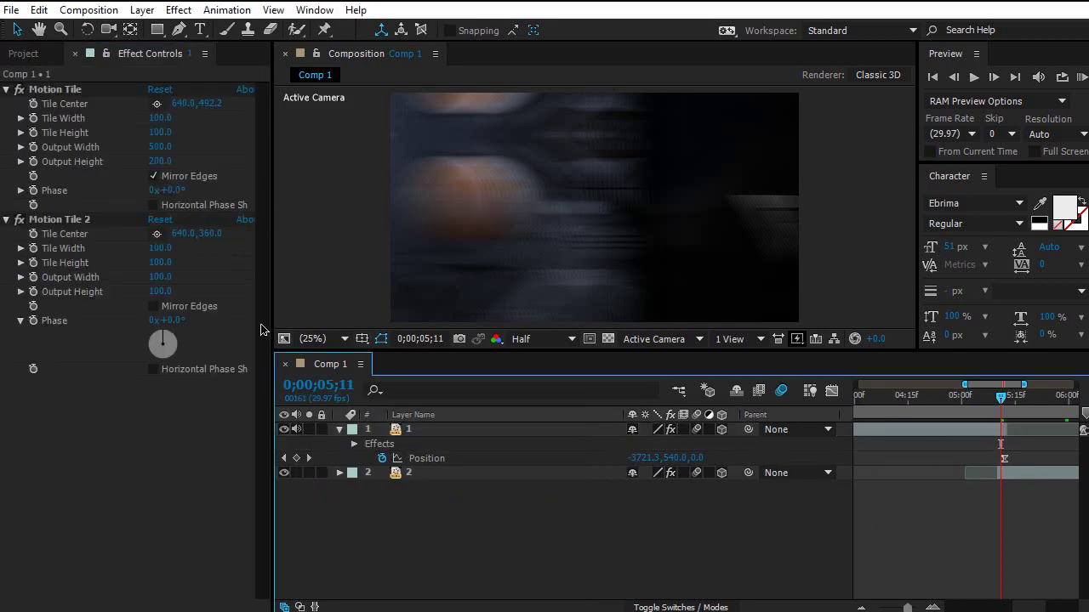
Check the layers' source names, restore the layer name display, and delete the duplicate Motion Tile 2 effect from layer 1
{"action": "left_click", "coordinate": [413, 415]}
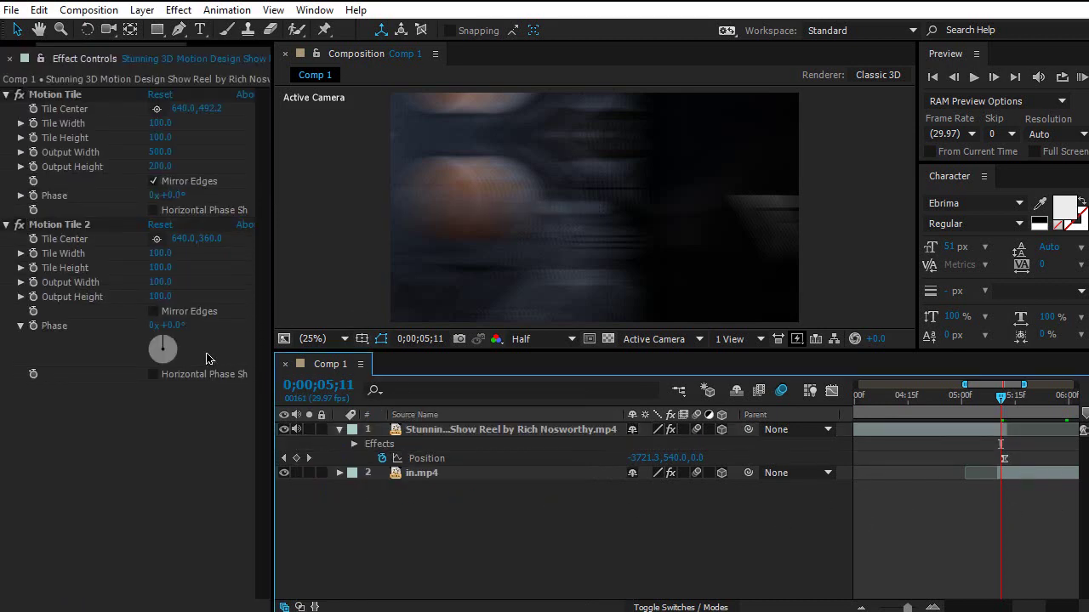
{"action": "left_click", "coordinate": [417, 415]}
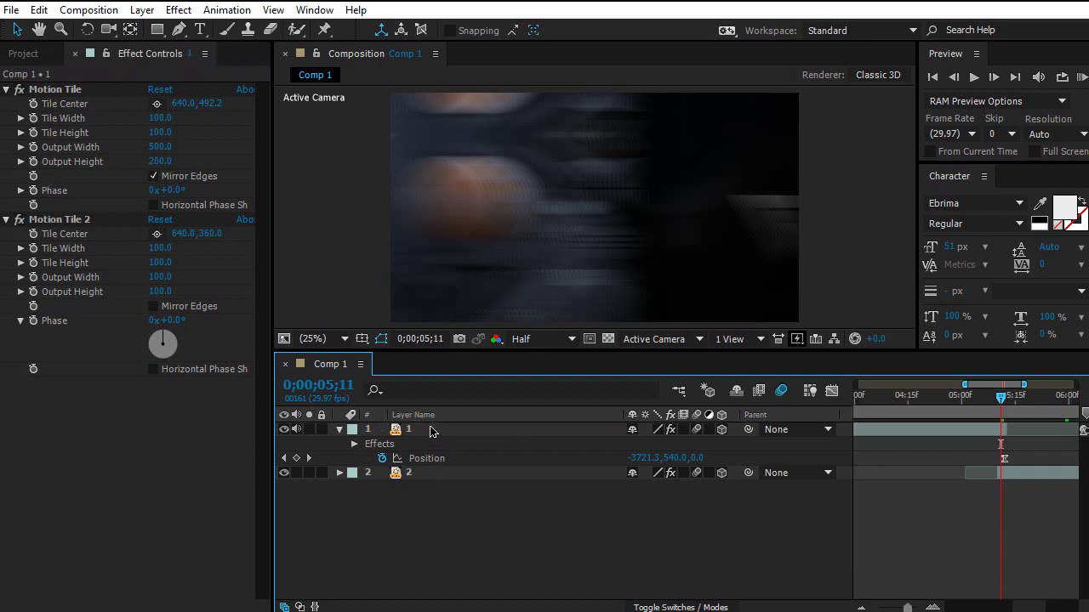
{"action": "left_click", "coordinate": [421, 431]}
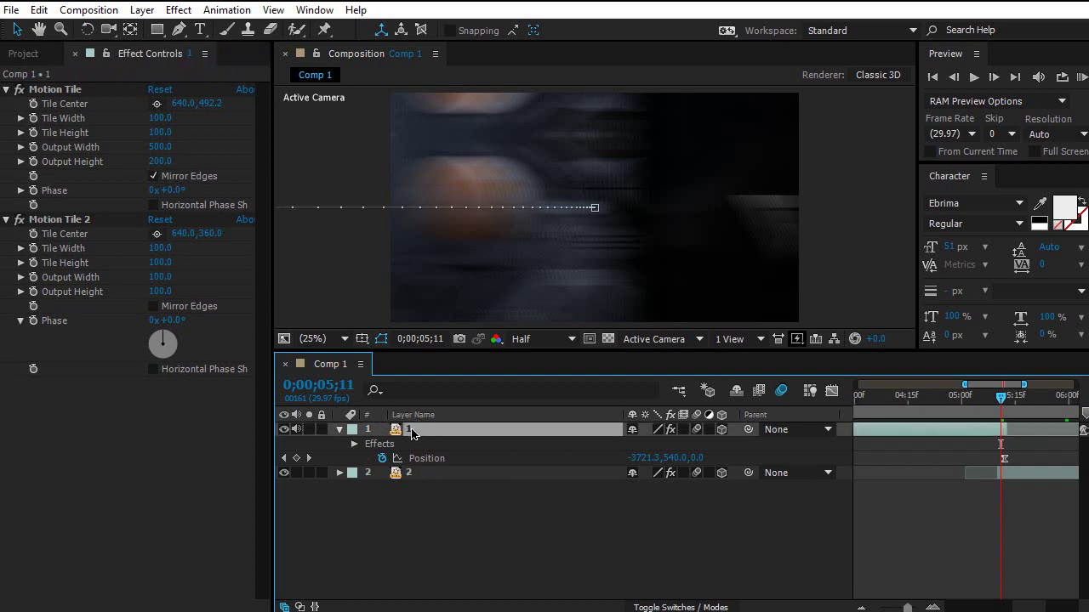
{"action": "left_click", "coordinate": [72, 219]}
{"action": "key", "text": "Delete"}
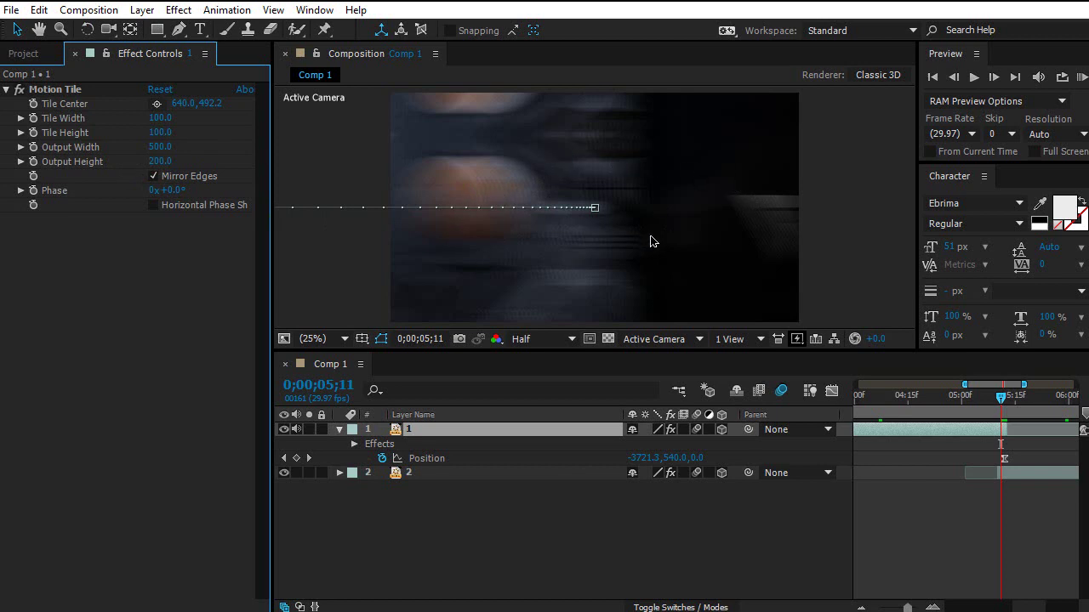
Open the Output Width value of layer 1's Motion Tile effect for review
{"action": "left_click", "coordinate": [160, 147]}
{"action": "left_click", "coordinate": [329, 286]}
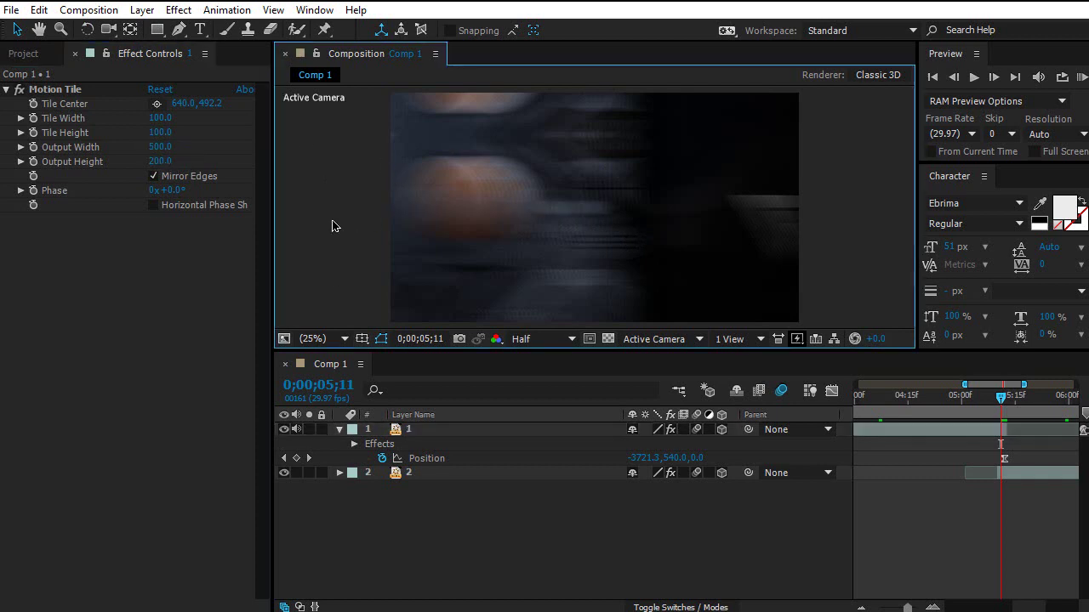
{"action": "left_click", "coordinate": [160, 147]}
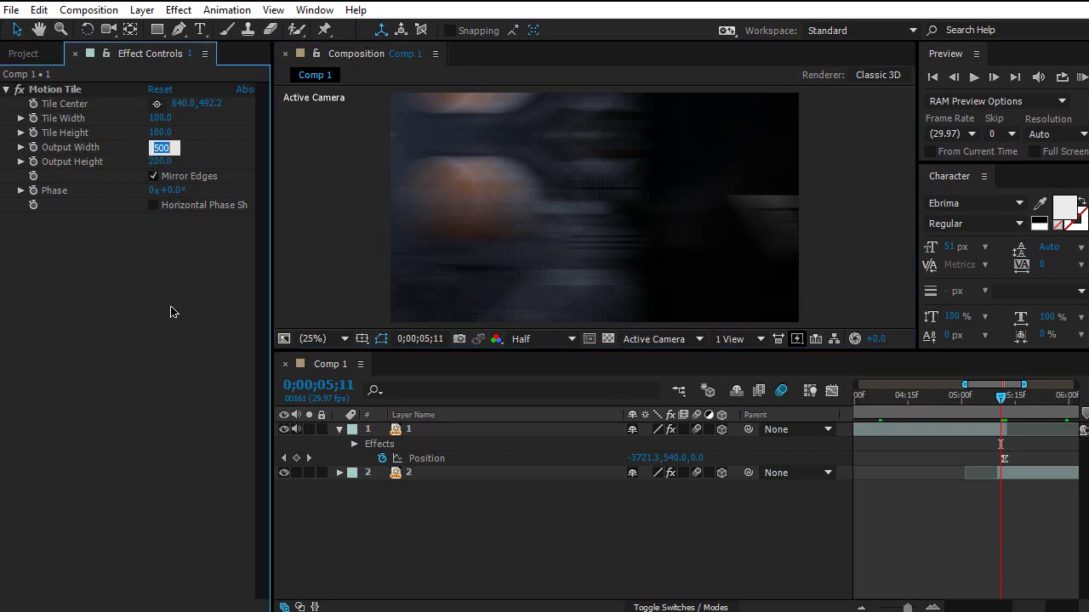
{"action": "key", "text": "Return"}
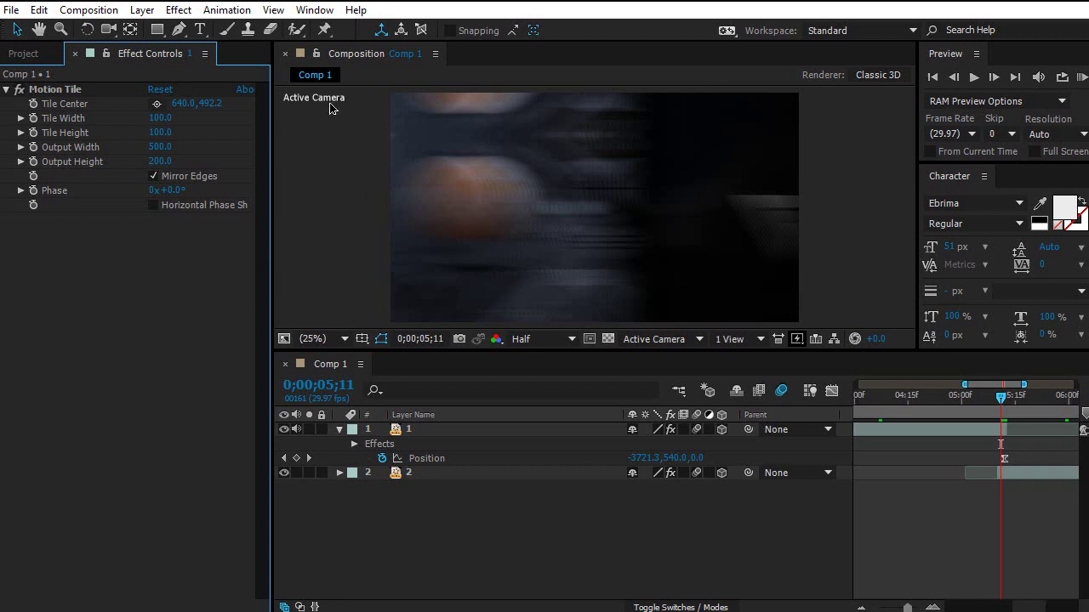
Reveal layer 1's Position property and move the current time to its first keyframe at 0;00;03;27
{"action": "left_click", "coordinate": [408, 430]}
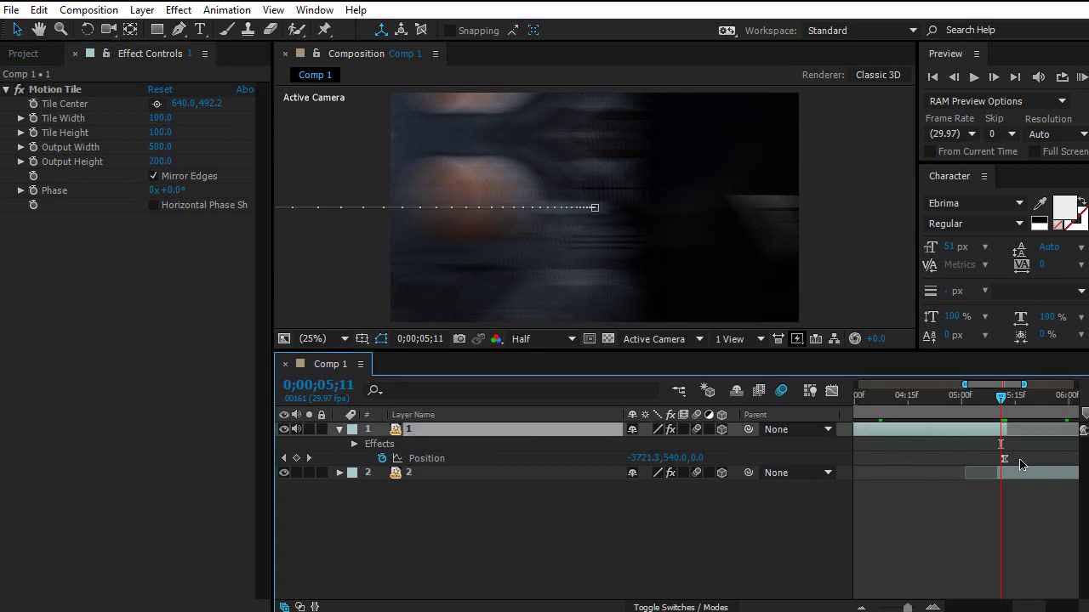
{"action": "key", "text": "u"}
{"action": "key", "text": "p"}
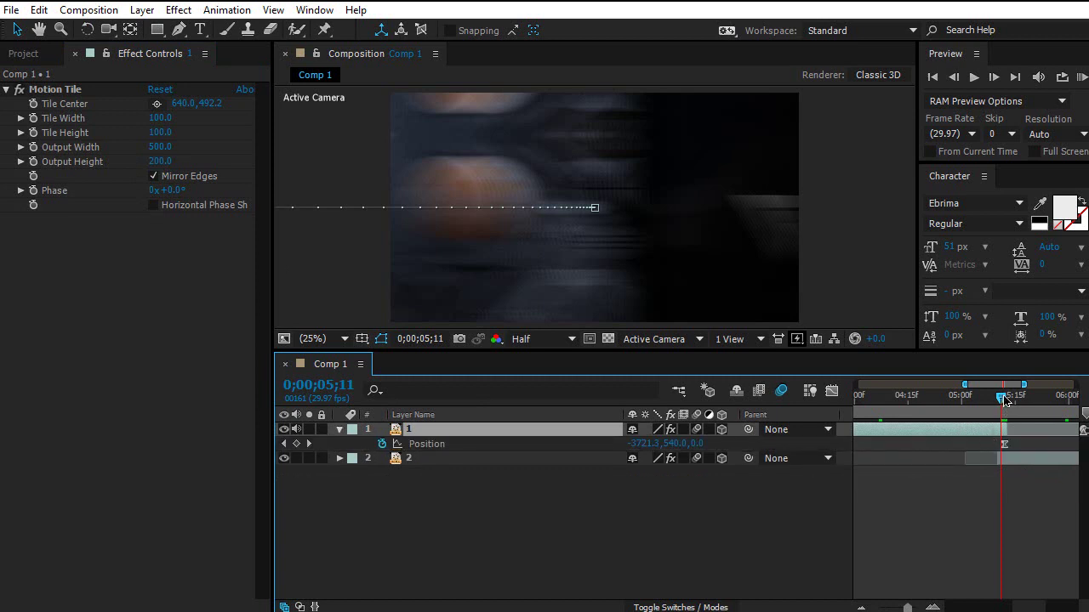
{"action": "left_click_drag", "start_coordinate": [989, 393], "coordinate": [947, 385]}
{"action": "left_click_drag", "start_coordinate": [1018, 398], "coordinate": [903, 425]}
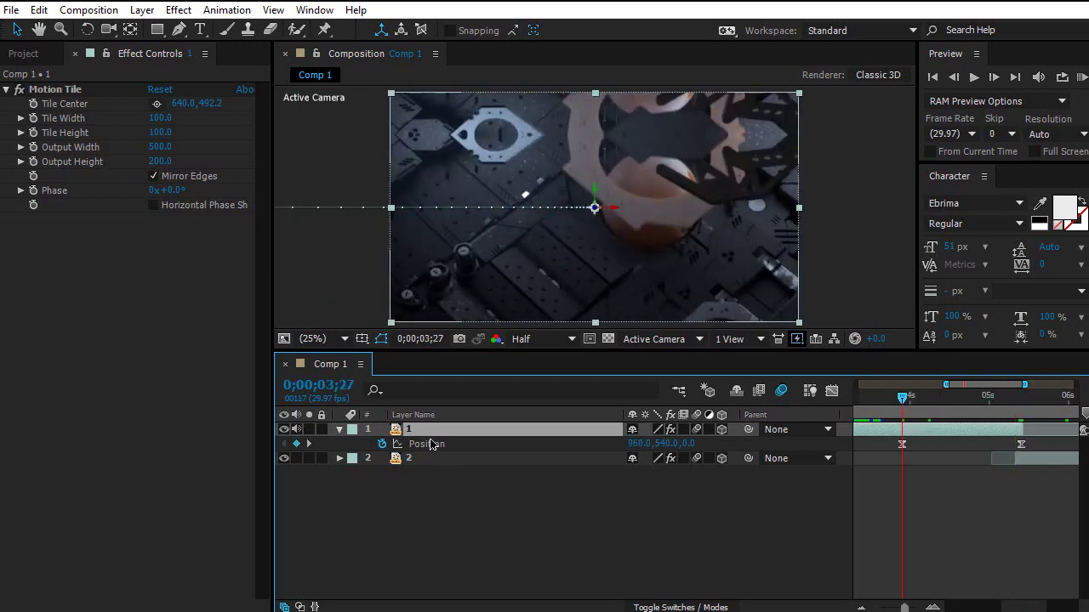
{"action": "key", "text": "p"}
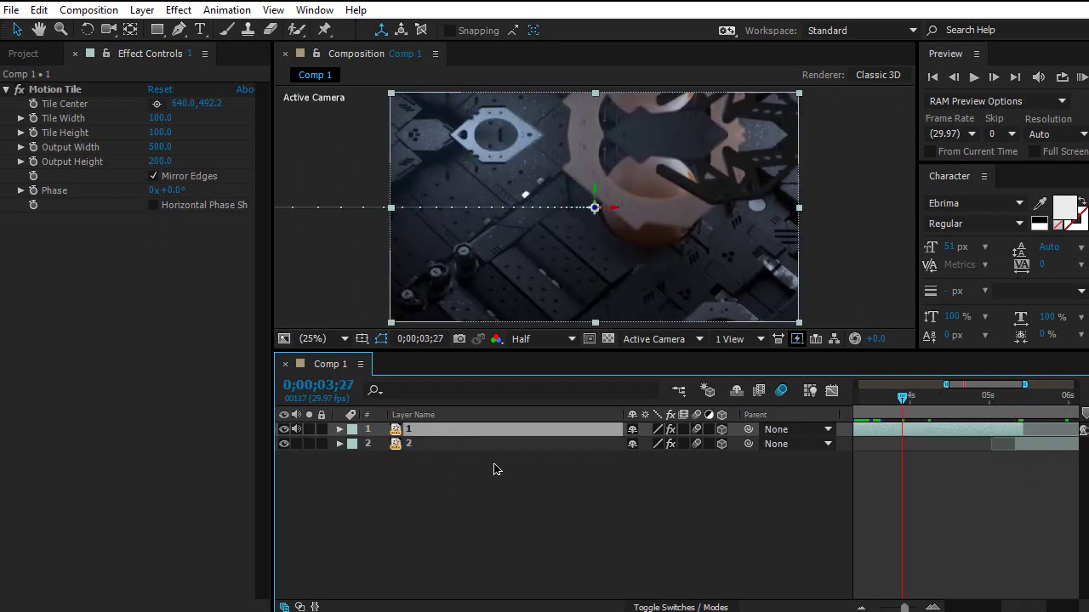
{"action": "key", "text": "p"}
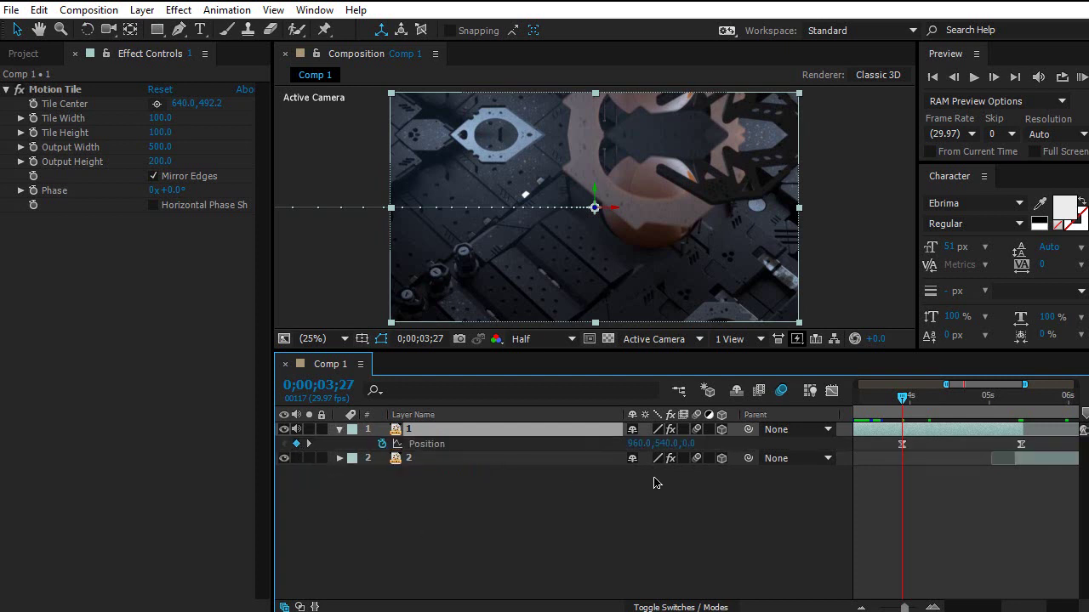
Remove the existing Position keyframes from layer 1 and move the current time to 0;00;04;00
{"action": "left_click", "coordinate": [304, 457]}
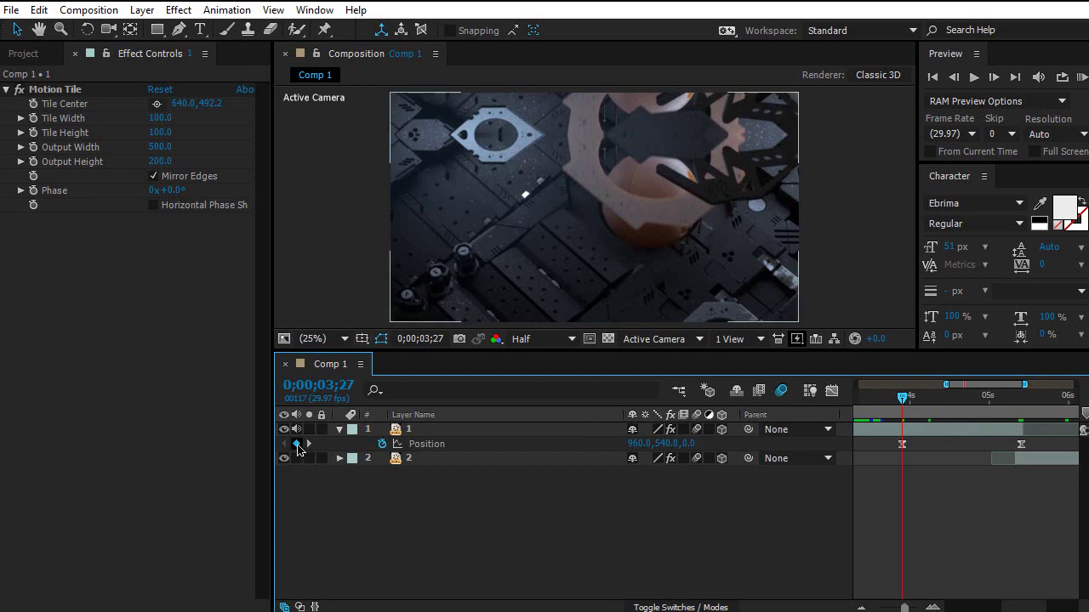
{"action": "left_click", "coordinate": [297, 444]}
{"action": "left_click", "coordinate": [297, 444]}
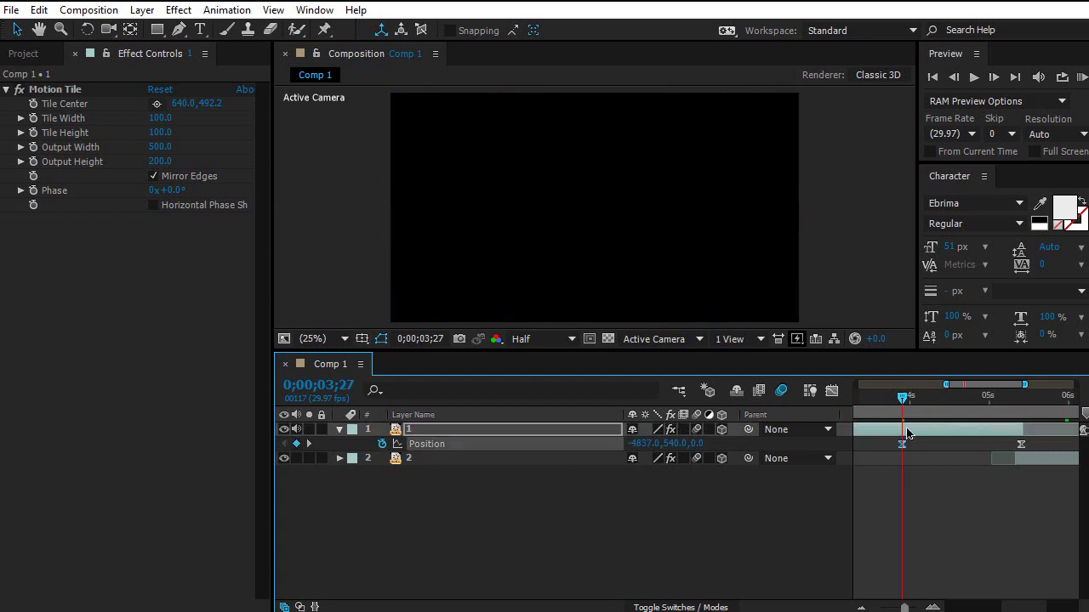
{"action": "left_click_drag", "start_coordinate": [901, 397], "coordinate": [881, 465]}
{"action": "left_click", "coordinate": [939, 443]}
{"action": "left_click", "coordinate": [909, 399]}
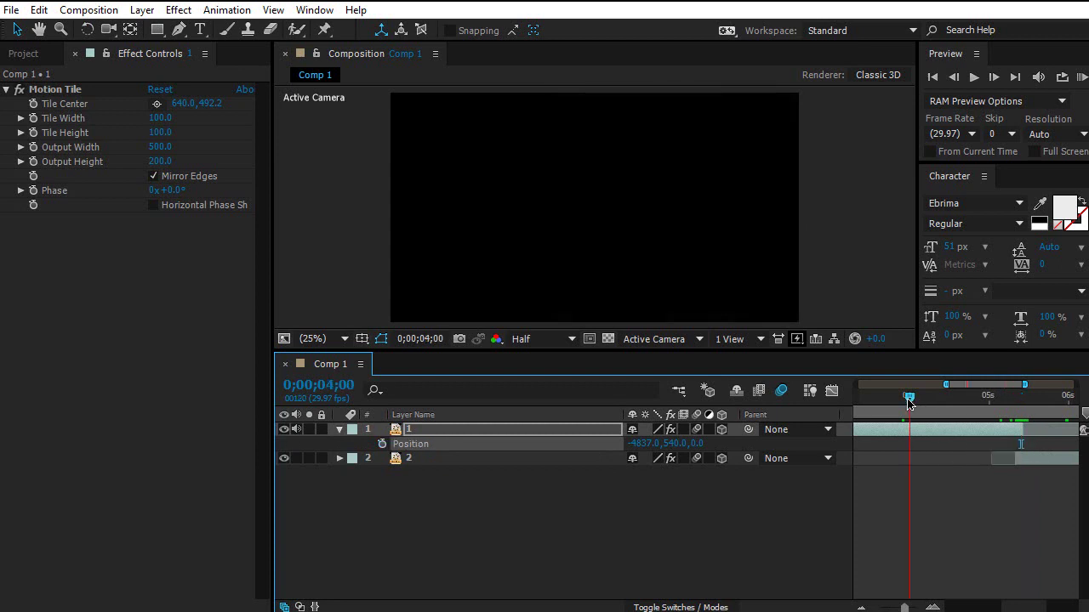
Restore layer 1's position to 960, 540, 0 and start Position keyframing at 0;00;04;00
{"action": "left_click", "coordinate": [443, 432]}
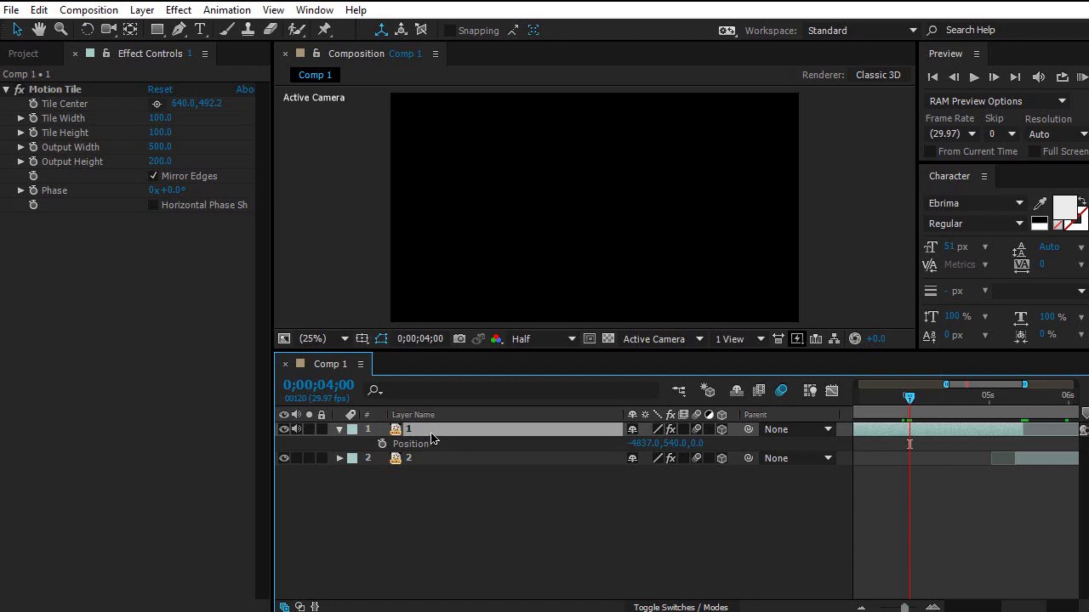
{"action": "key", "text": "ctrl+v"}
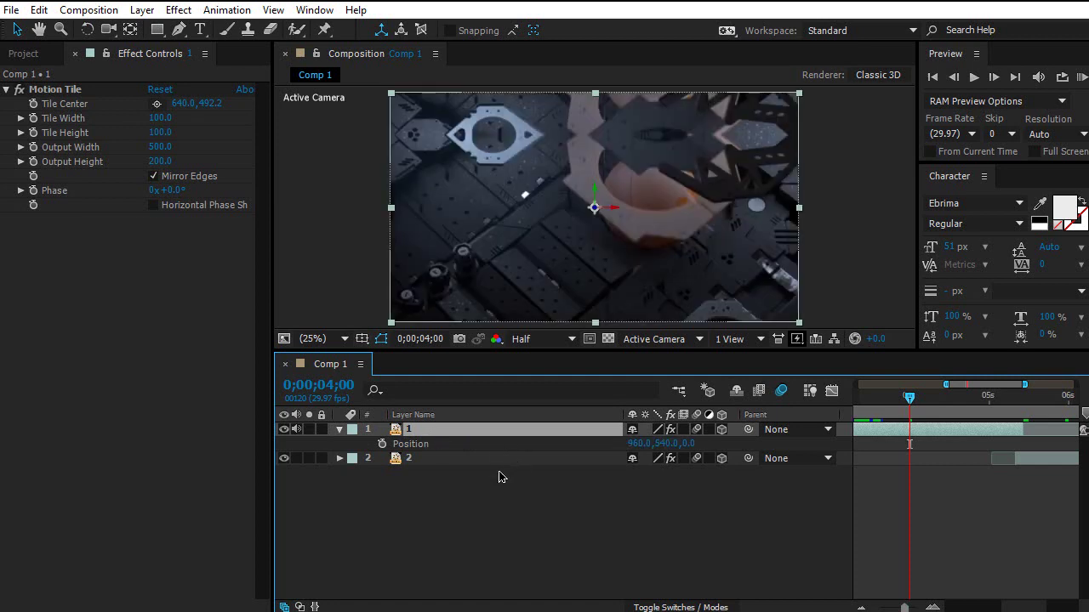
{"action": "left_click", "coordinate": [382, 444]}
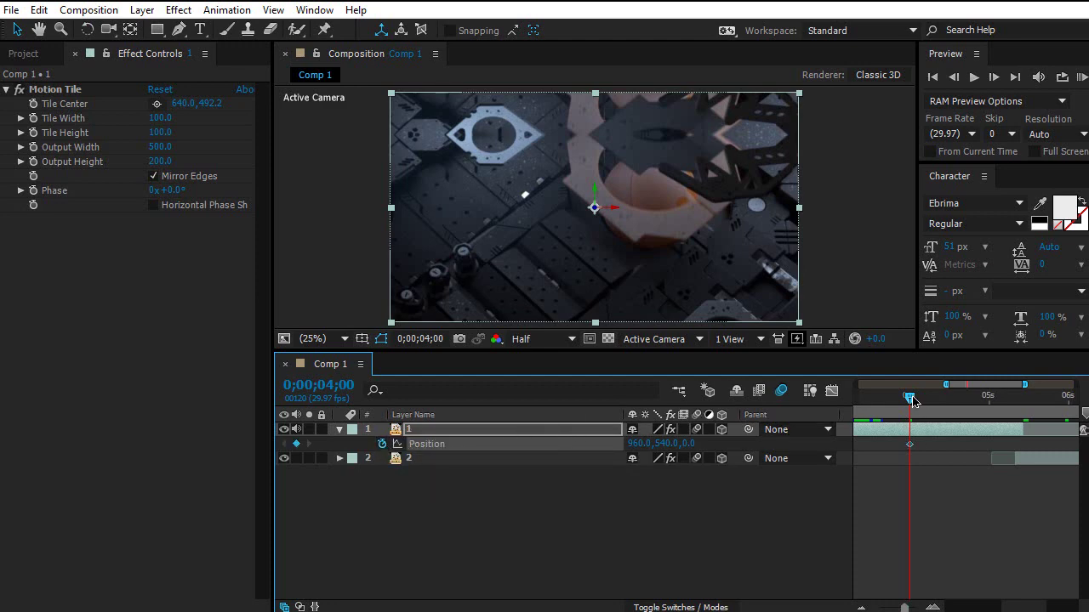
Add a second Position keyframe at 0;00;05;12 on layer 1 and slide its X value to about -3907
{"action": "left_click_drag", "start_coordinate": [912, 400], "coordinate": [1010, 442]}
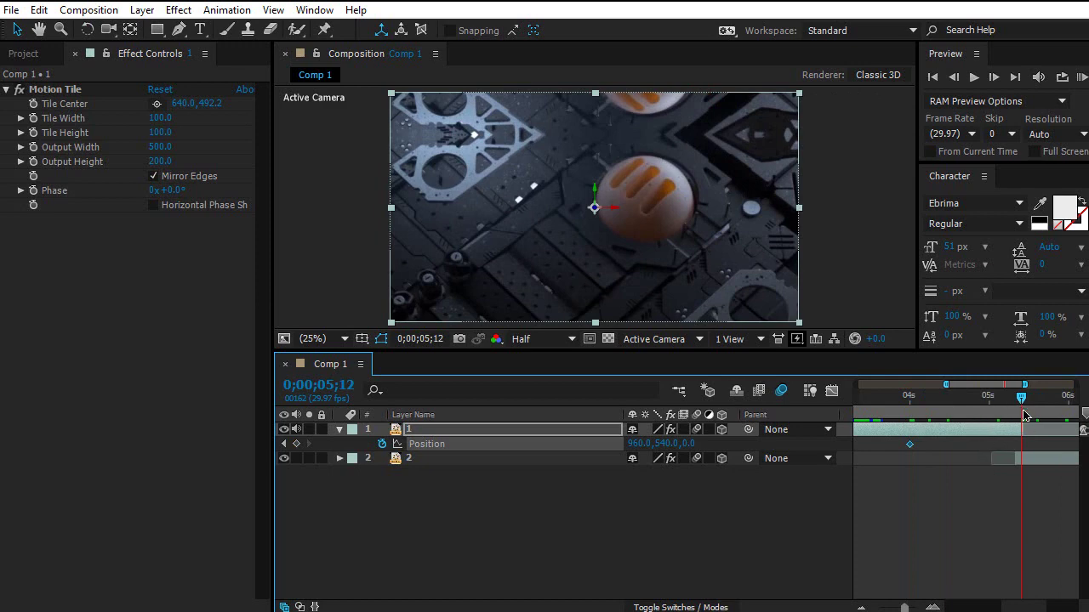
{"action": "mouse_move", "coordinate": [1021, 397]}
{"action": "left_mouse_down"}
{"action": "mouse_move", "coordinate": [984, 397]}
{"action": "mouse_move", "coordinate": [1020, 397]}
{"action": "left_mouse_up"}
{"action": "left_click", "coordinate": [296, 443]}
{"action": "left_click_drag", "start_coordinate": [1026, 455], "coordinate": [1004, 441]}
{"action": "left_click_drag", "start_coordinate": [639, 457], "coordinate": [544, 459]}
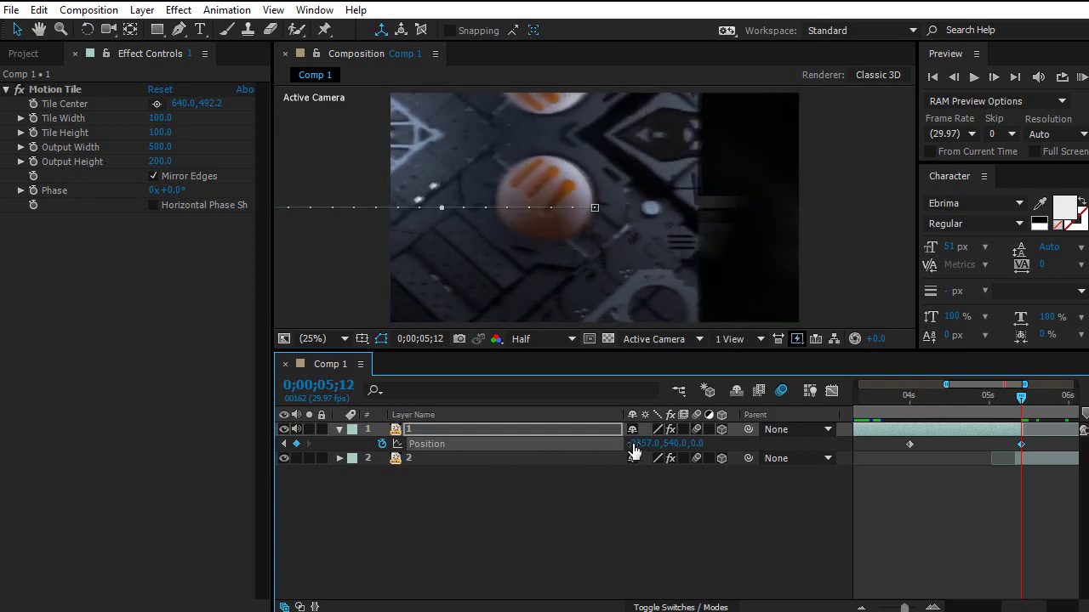
{"action": "left_click_drag", "start_coordinate": [628, 443], "coordinate": [563, 439]}
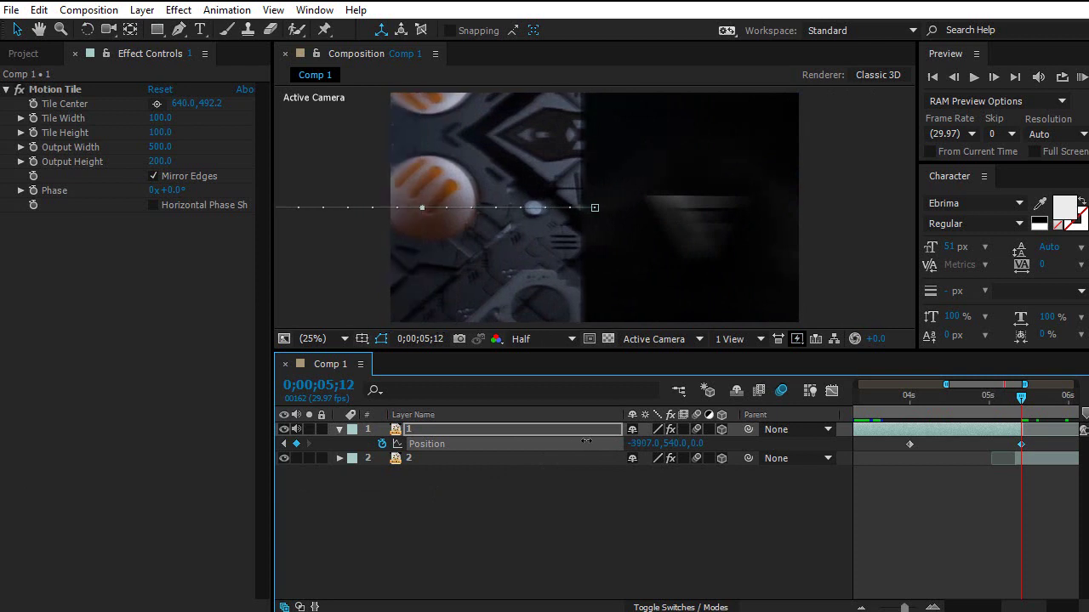
Select both Position keyframes of layer 1 and shift their X values together, setting the second keyframe's X to -3963
{"action": "left_click", "coordinate": [538, 434]}
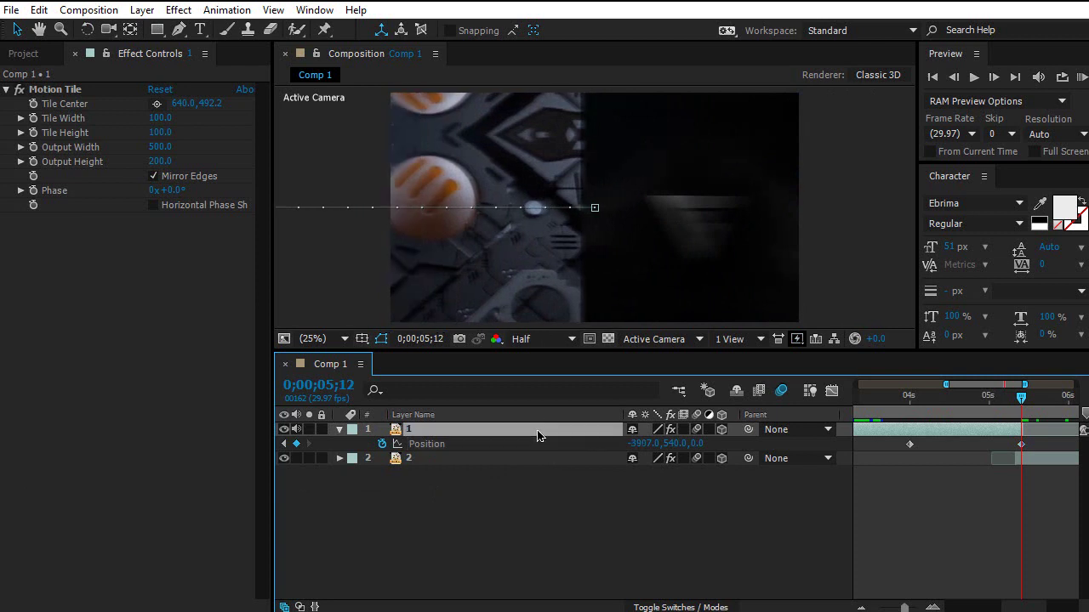
{"action": "left_click_drag", "start_coordinate": [881, 441], "coordinate": [1063, 451]}
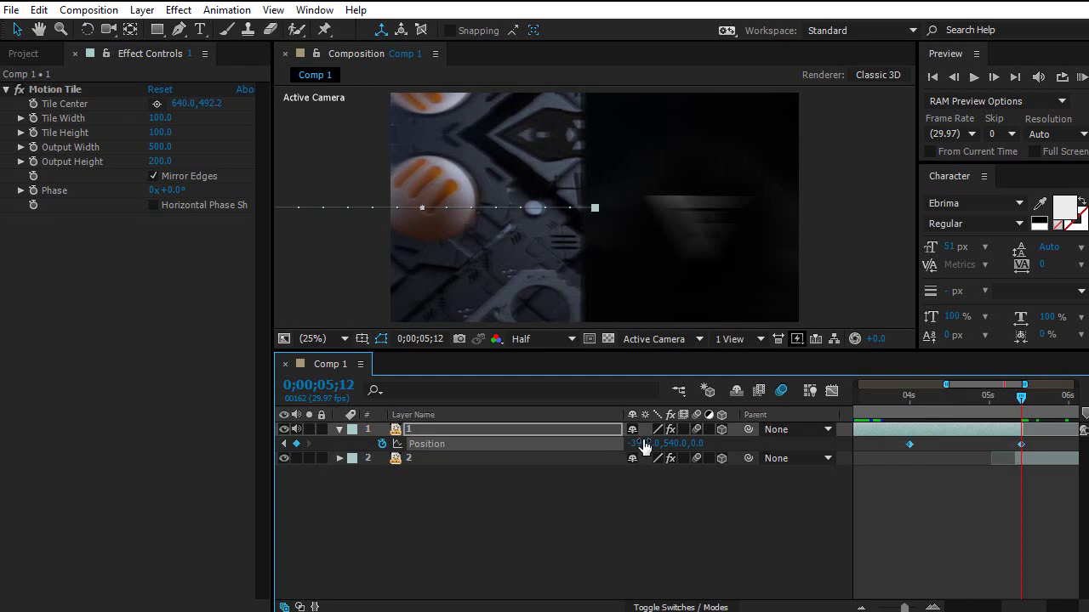
{"action": "left_click_drag", "start_coordinate": [623, 443], "coordinate": [706, 457]}
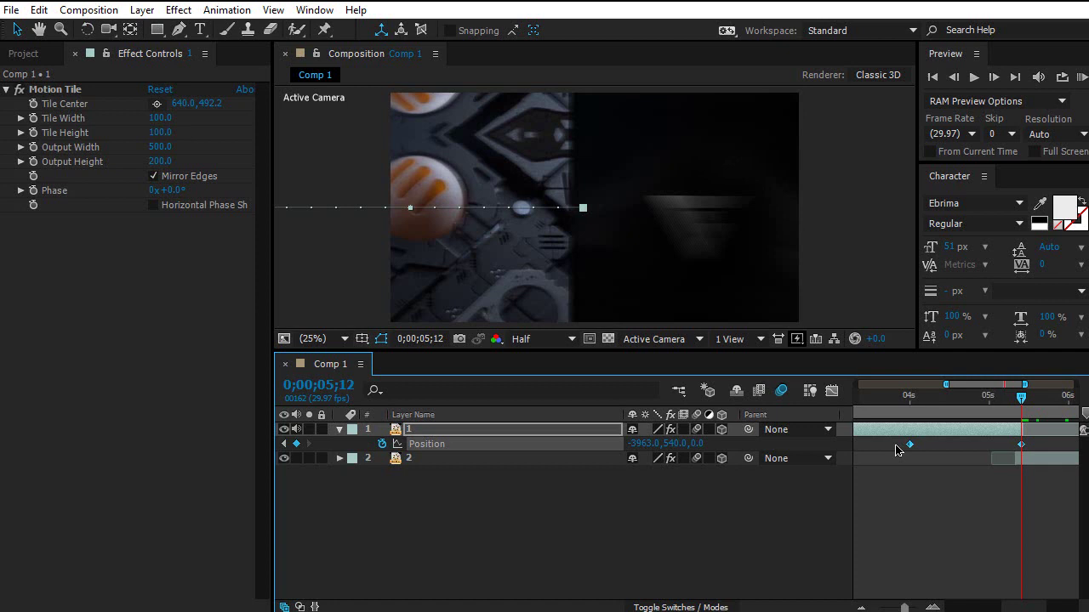
{"action": "right_click", "coordinate": [911, 446]}
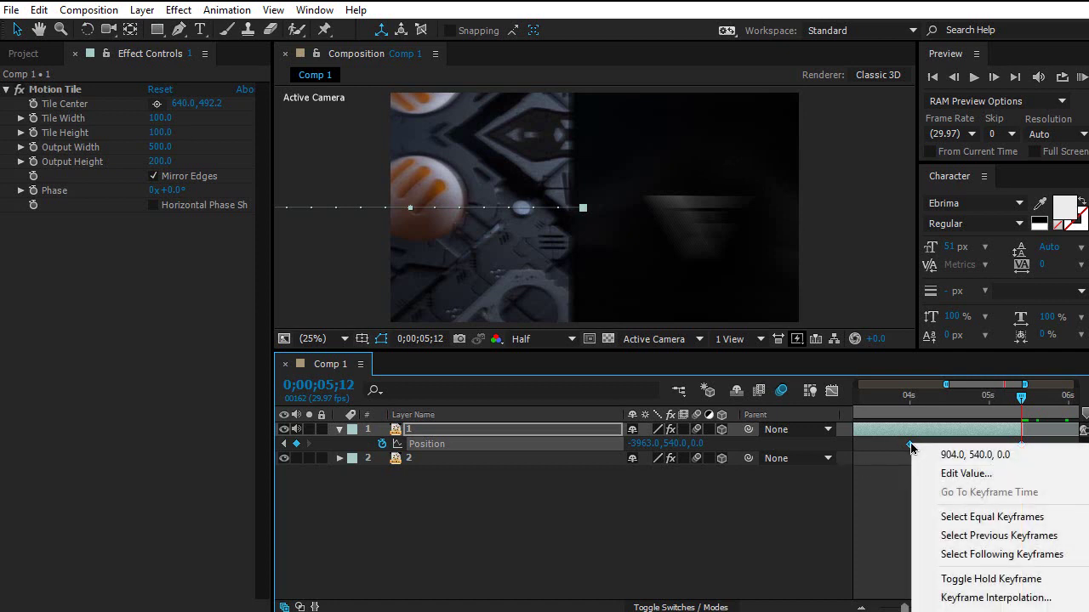
{"action": "key", "text": "ctrl+shift+k"}
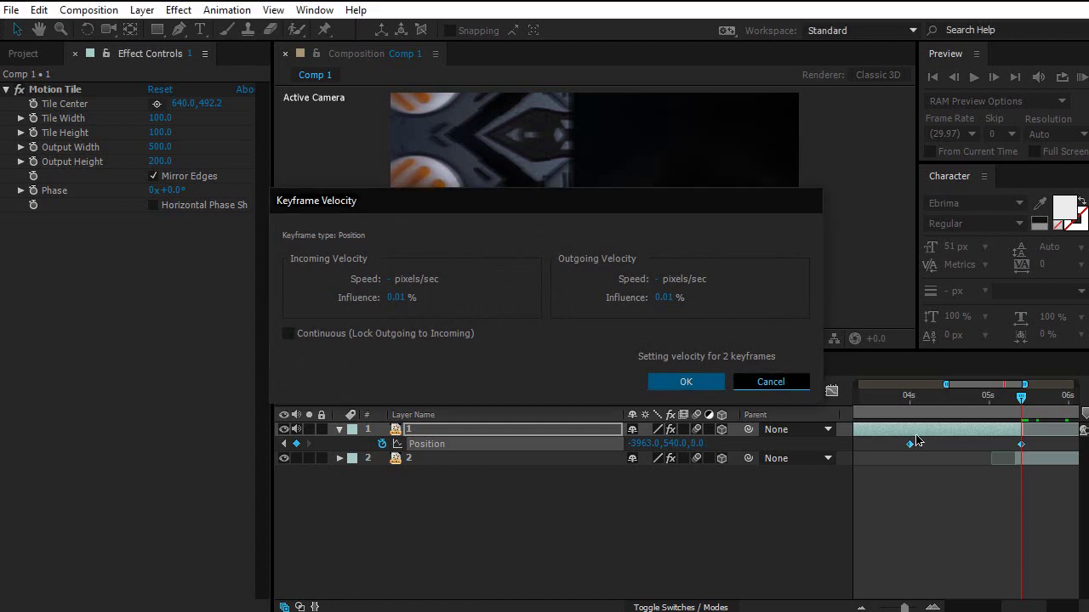
{"action": "key", "text": "Return"}
{"action": "right_click", "coordinate": [1026, 444]}
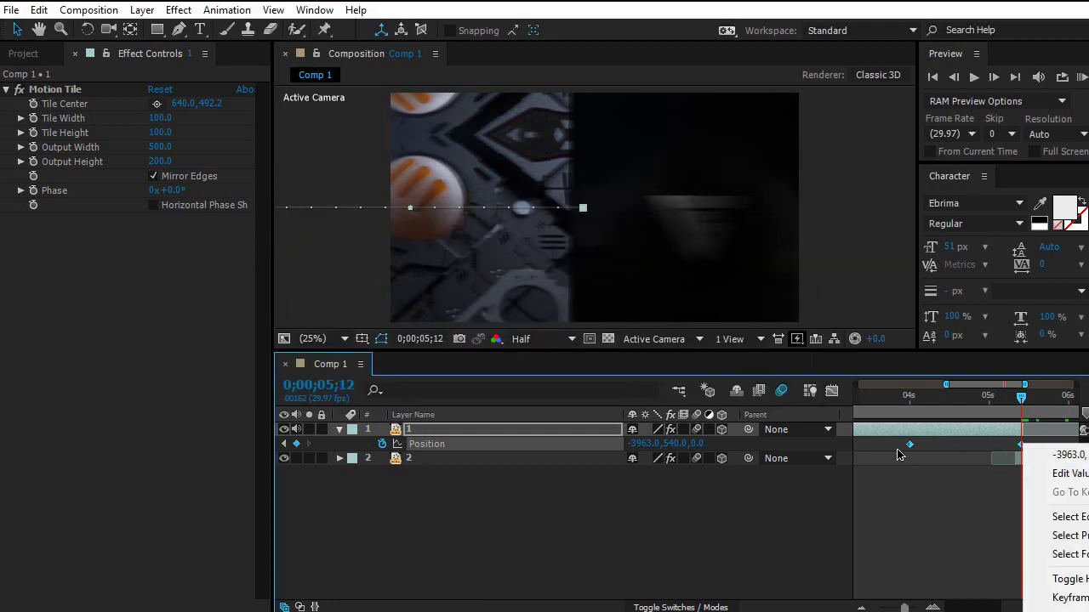
Select both Position keyframes of layer 1 and apply Easy Ease to them
{"action": "left_click_drag", "start_coordinate": [893, 443], "coordinate": [1068, 456]}
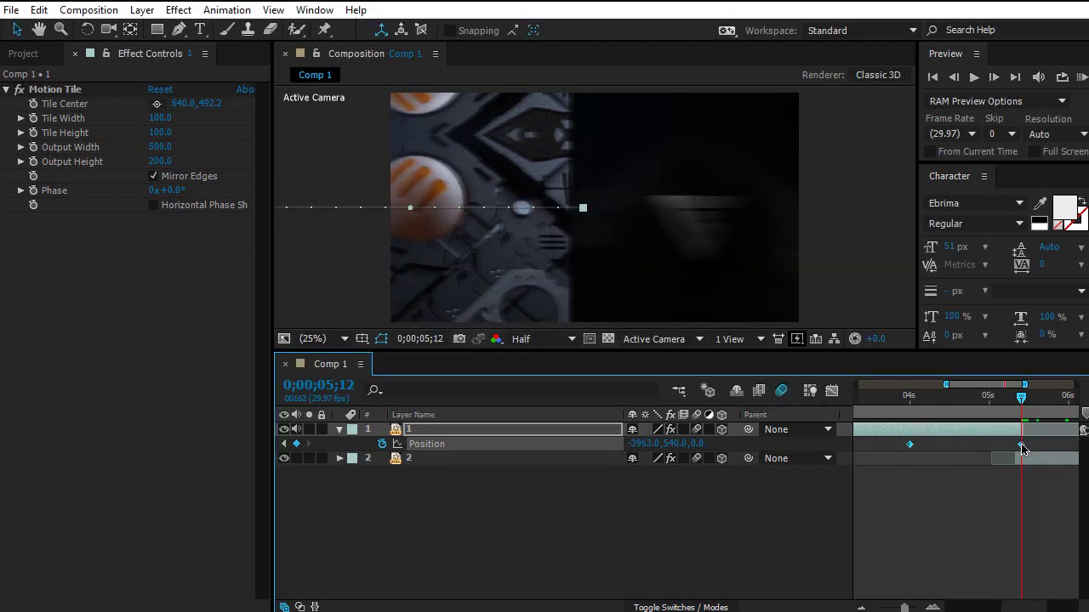
{"action": "right_click", "coordinate": [1024, 449]}
{"action": "mouse_move", "coordinate": [1065, 599]}
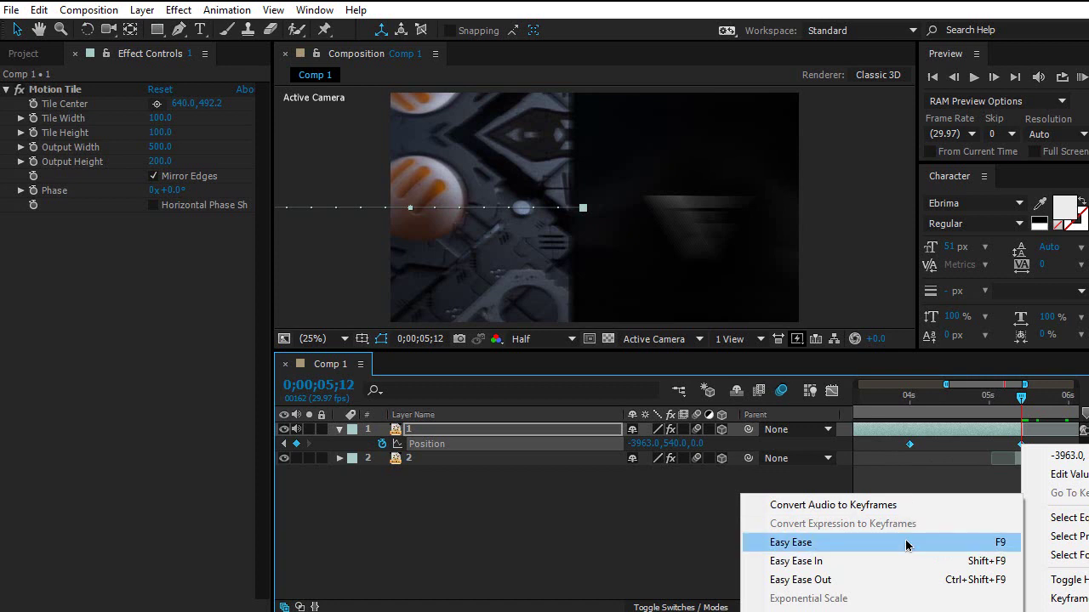
{"action": "left_click", "coordinate": [800, 543]}
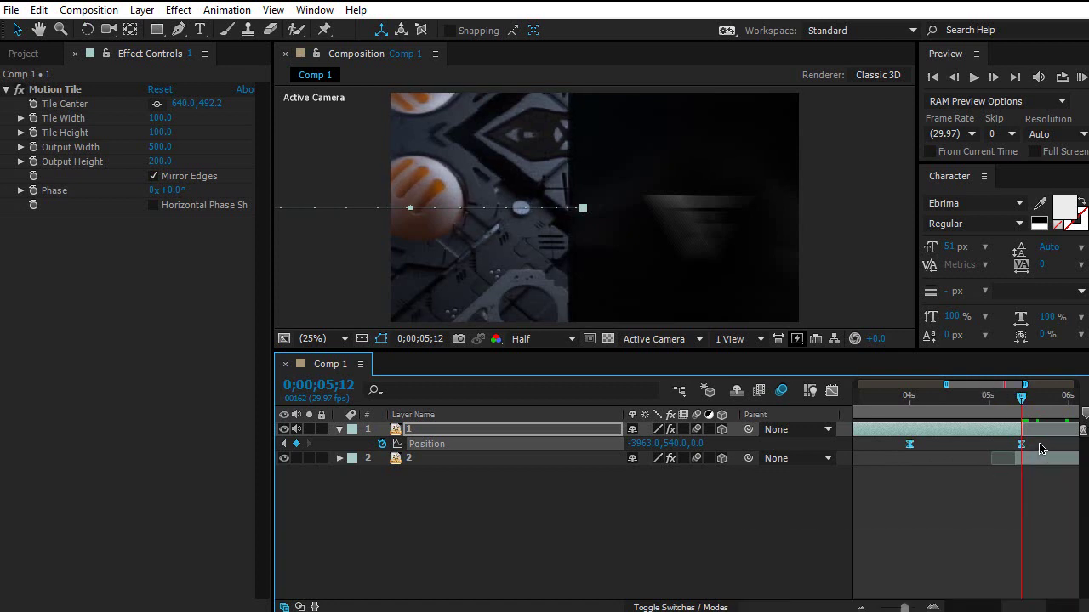
Reshape the speed graph between layer 1's two Position keyframes so the slide starts slowly and accelerates toward the second keyframe
{"action": "left_click_drag", "start_coordinate": [1040, 446], "coordinate": [864, 451]}
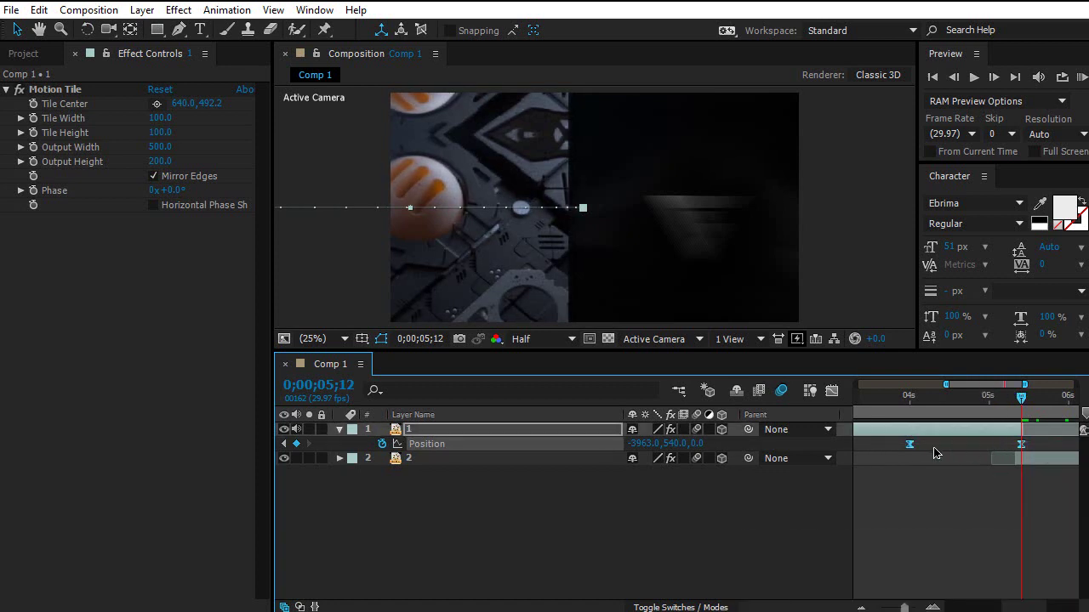
{"action": "left_click", "coordinate": [831, 390]}
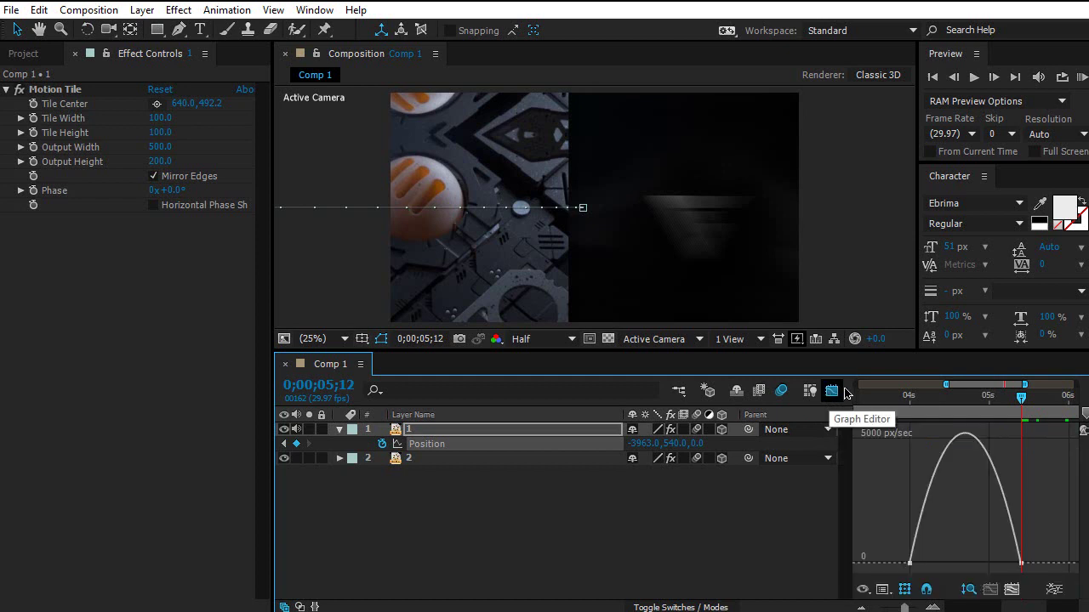
{"action": "right_click", "coordinate": [881, 498]}
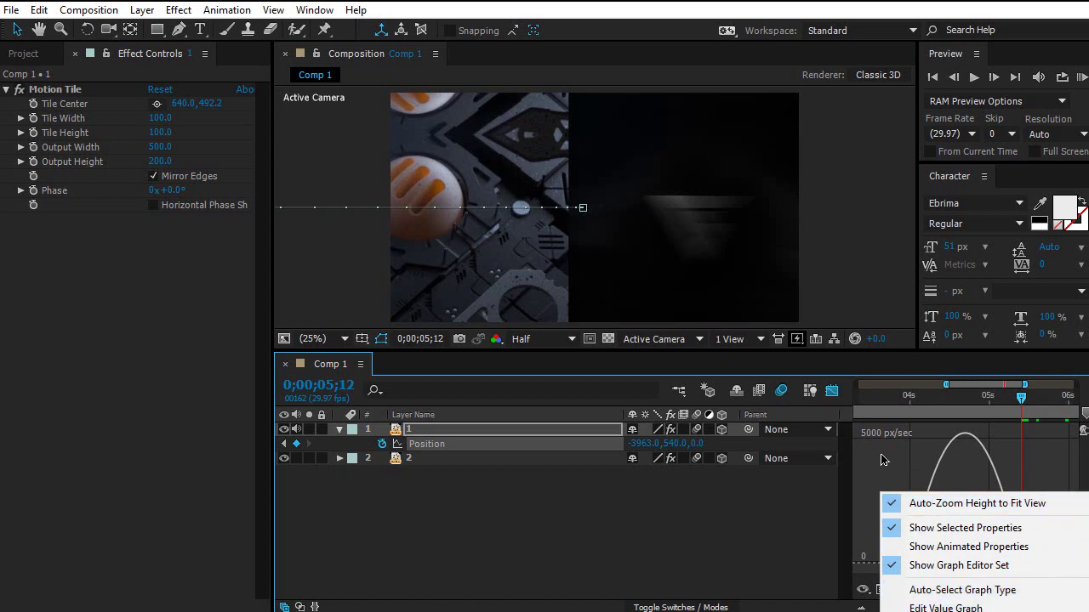
{"action": "right_click", "coordinate": [885, 451]}
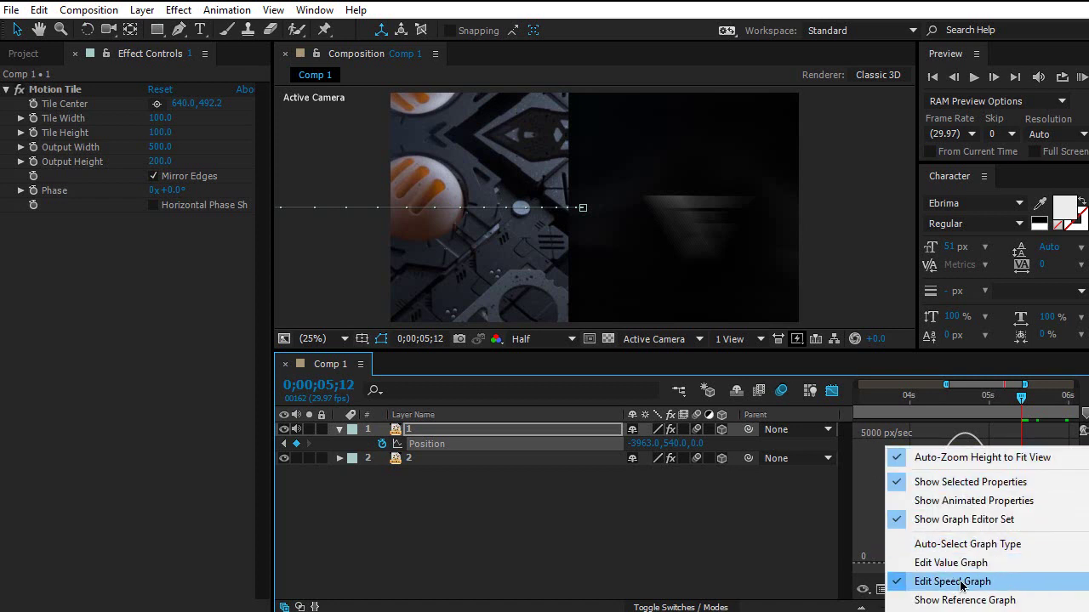
{"action": "left_click", "coordinate": [870, 529]}
{"action": "left_click_drag", "start_coordinate": [871, 519], "coordinate": [1043, 561]}
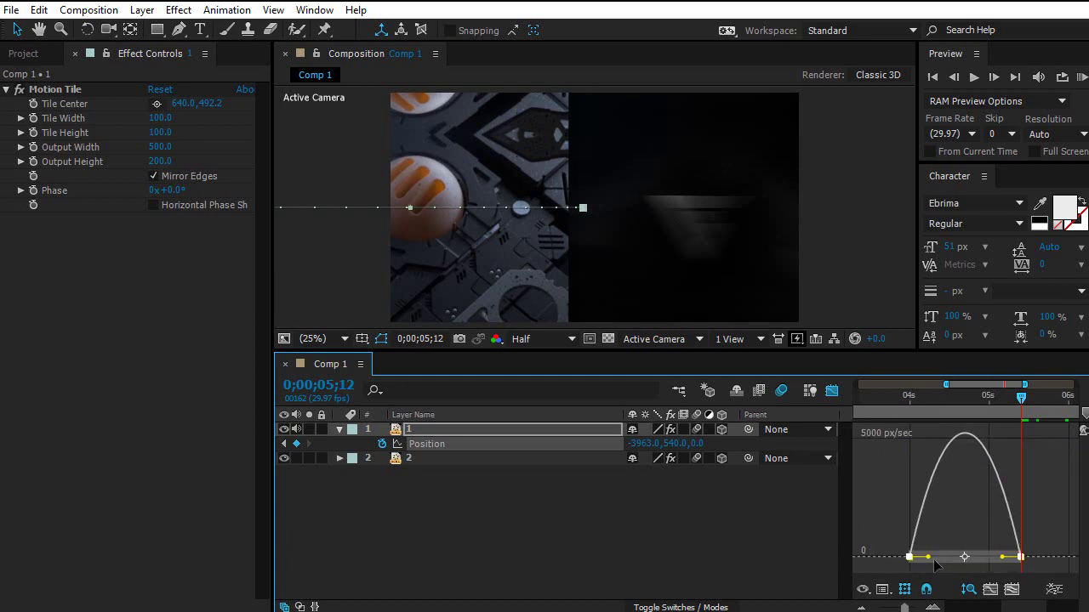
{"action": "left_click_drag", "start_coordinate": [929, 557], "coordinate": [1028, 566]}
{"action": "left_click", "coordinate": [832, 391]}
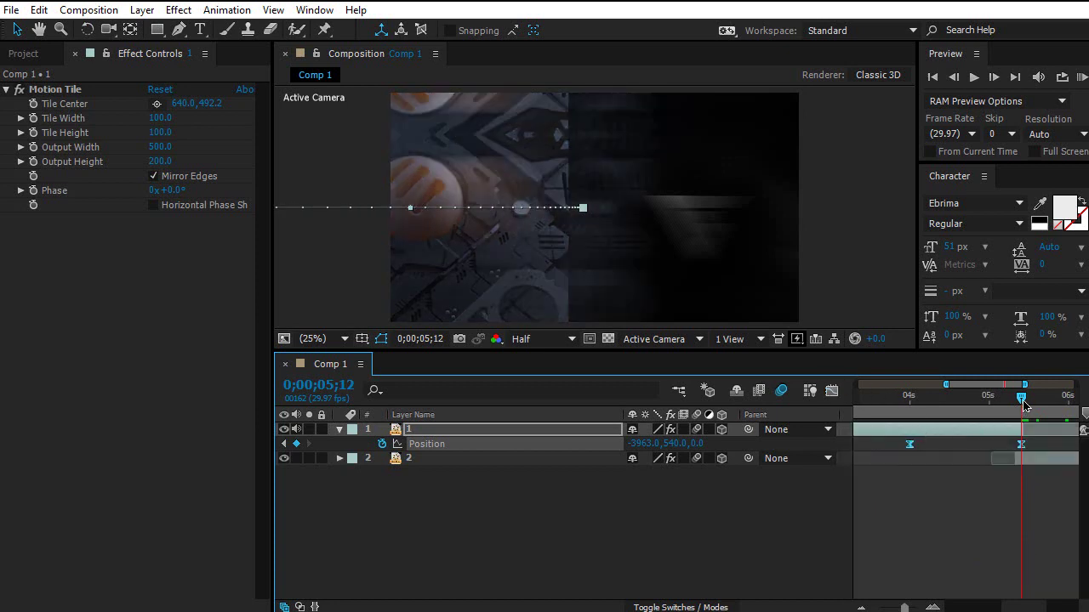
Reveal layer 2's Position keyframes and examine its slide across the cut, from the first keyframe at 0;00;05;10 to 0;00;07;07
{"action": "left_click_drag", "start_coordinate": [1022, 403], "coordinate": [1039, 401]}
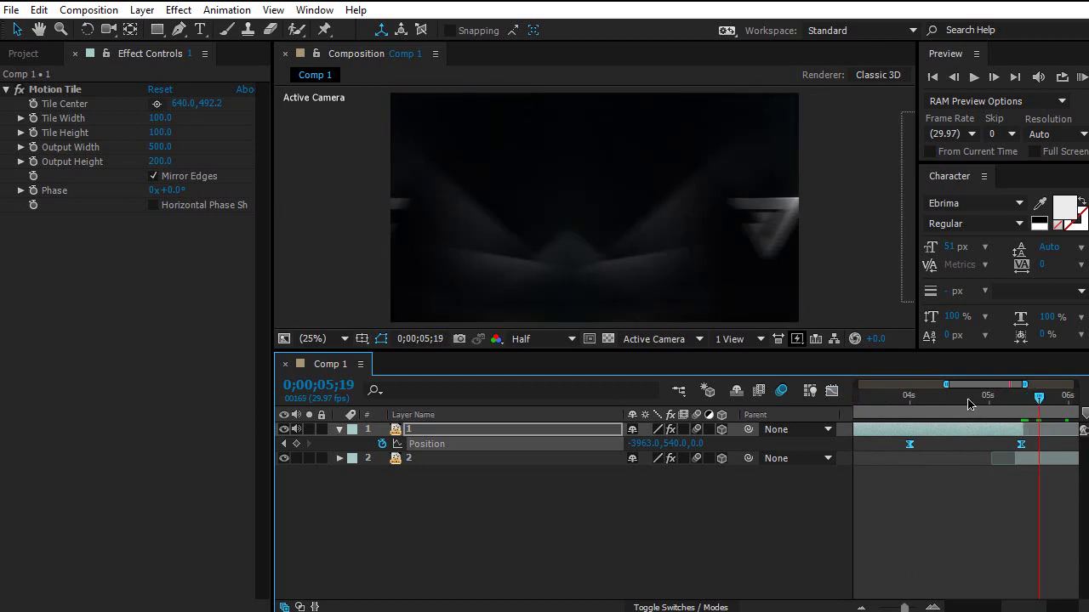
{"action": "left_click_drag", "start_coordinate": [978, 385], "coordinate": [1016, 391]}
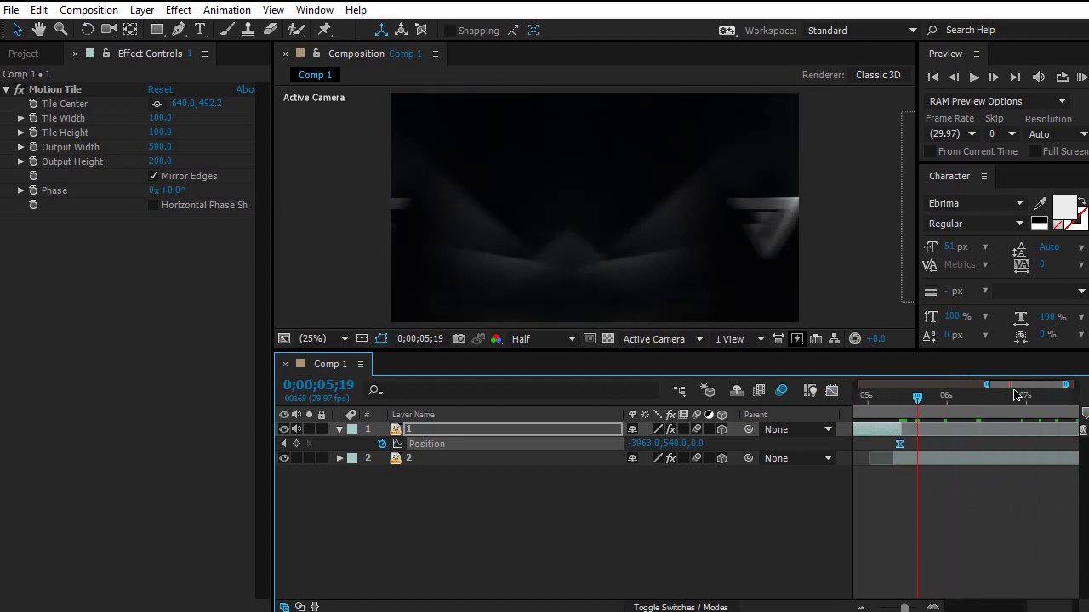
{"action": "left_click", "coordinate": [930, 459]}
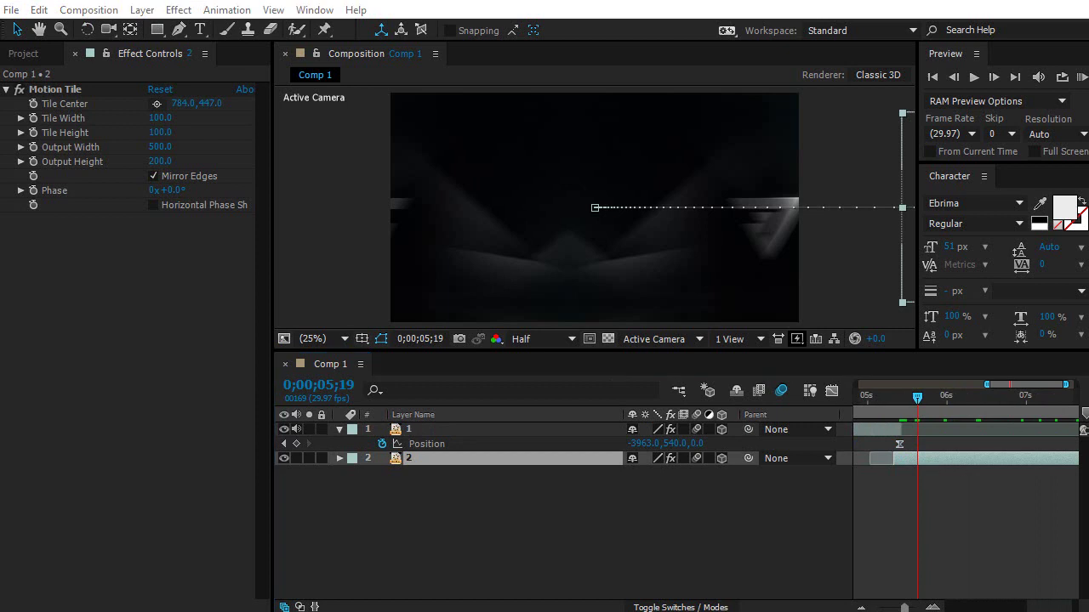
{"action": "left_click", "coordinate": [963, 504]}
{"action": "left_click_drag", "start_coordinate": [917, 399], "coordinate": [901, 410]}
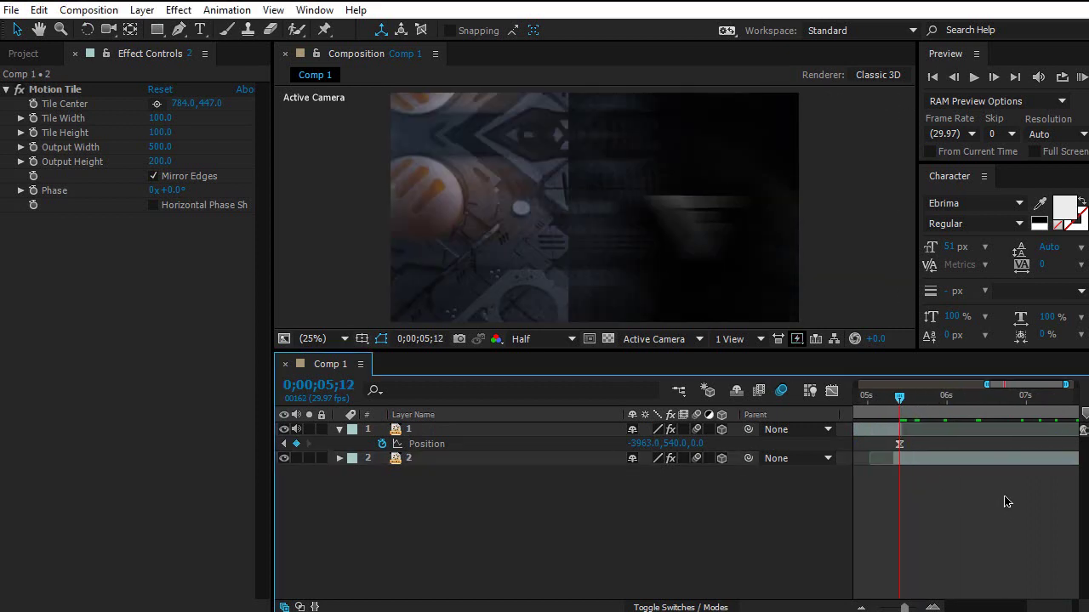
{"action": "key", "text": "u"}
{"action": "left_click", "coordinate": [950, 445]}
{"action": "key", "text": "u"}
{"action": "left_click_drag", "start_coordinate": [891, 414], "coordinate": [893, 410]}
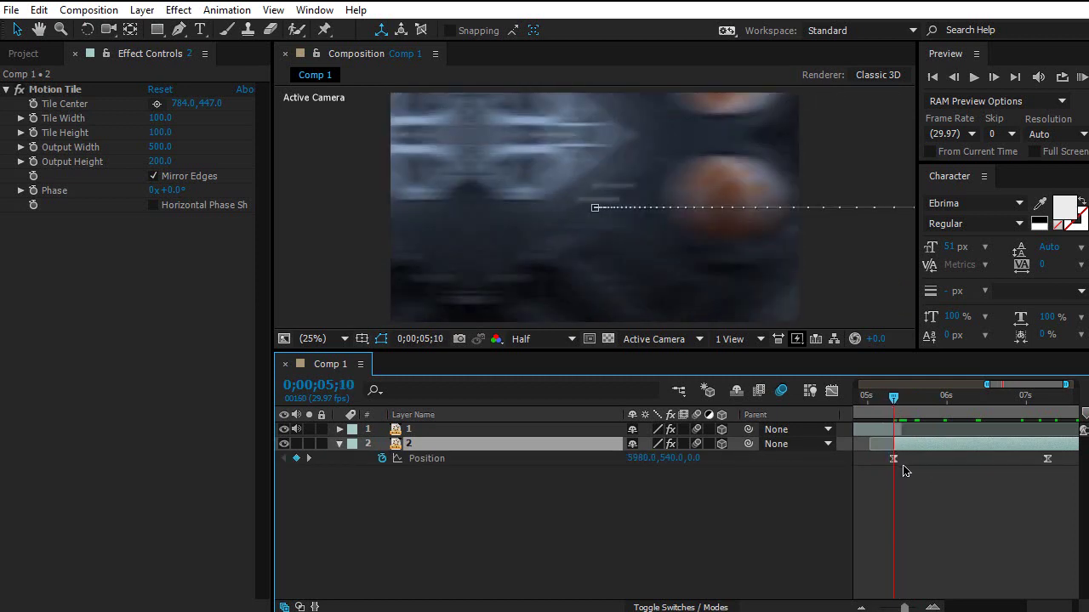
{"action": "left_click", "coordinate": [894, 460]}
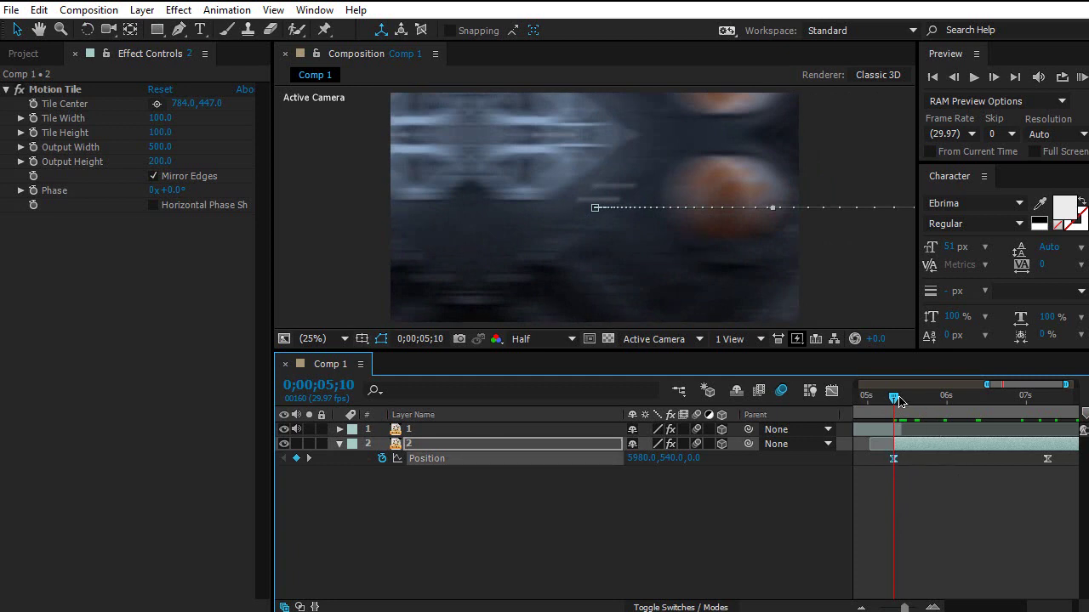
{"action": "left_click_drag", "start_coordinate": [899, 402], "coordinate": [1052, 419]}
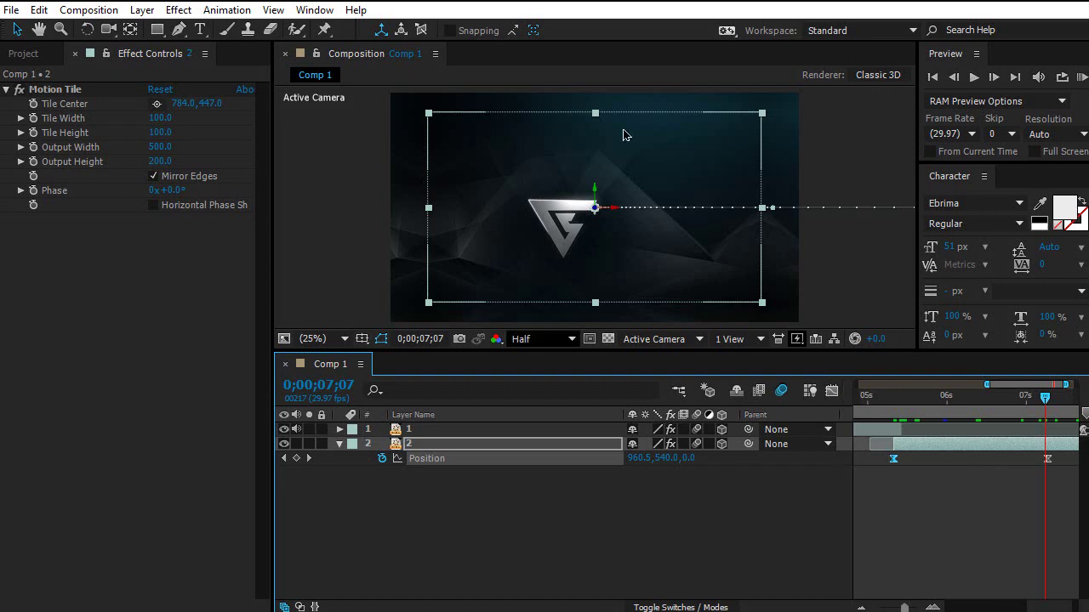
Select both Position keyframes of layer 2 and soften their speed curve, a fast start slowing gradually, to a peak of about 20000 px/sec
{"action": "scroll", "coordinate": [994, 482], "scroll_direction": "left", "scroll_amount": 10}
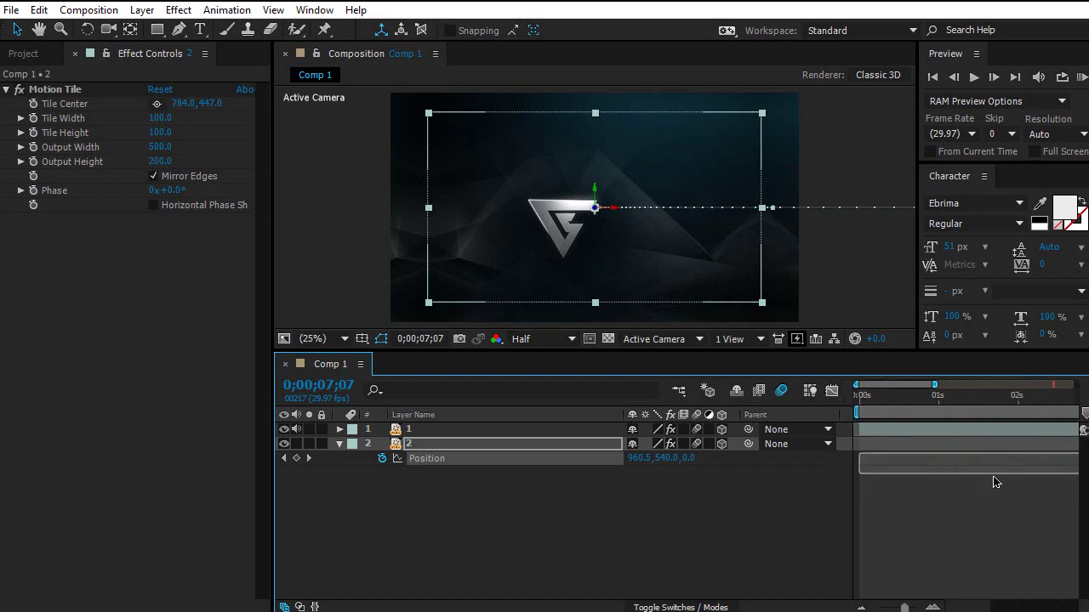
{"action": "left_click", "coordinate": [993, 481]}
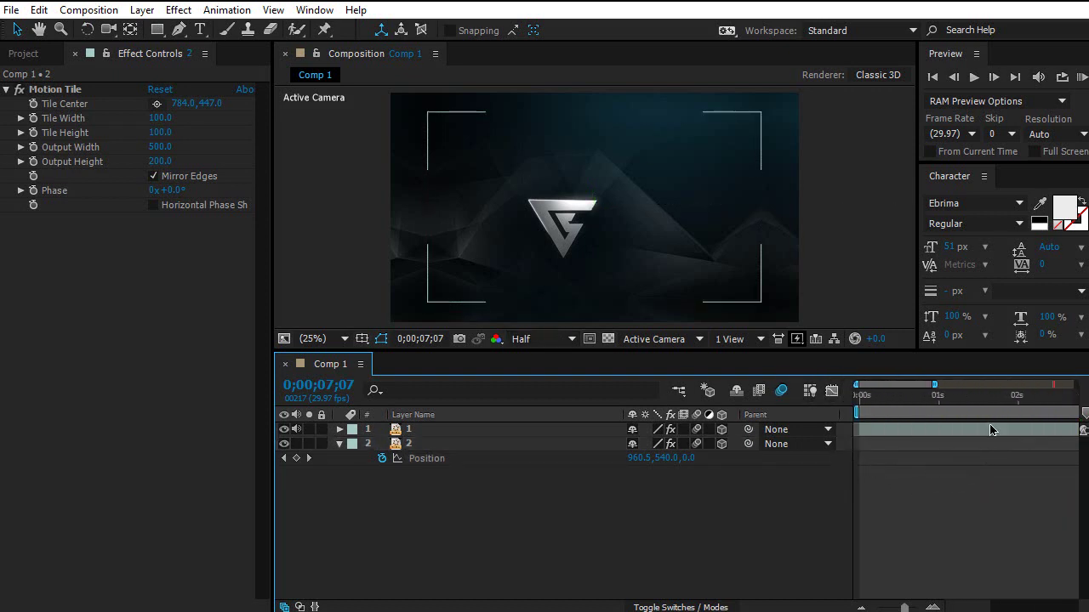
{"action": "scroll", "coordinate": [952, 395], "scroll_direction": "right", "scroll_amount": 10}
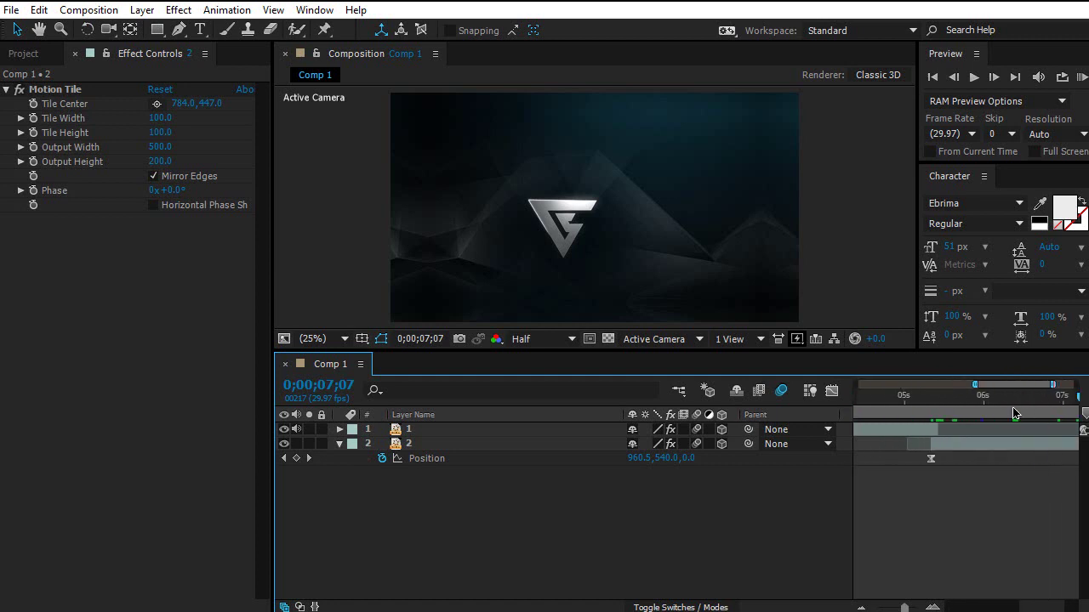
{"action": "left_click_drag", "start_coordinate": [1004, 388], "coordinate": [1020, 388]}
{"action": "left_click_drag", "start_coordinate": [1062, 490], "coordinate": [864, 456]}
{"action": "left_click", "coordinate": [832, 392]}
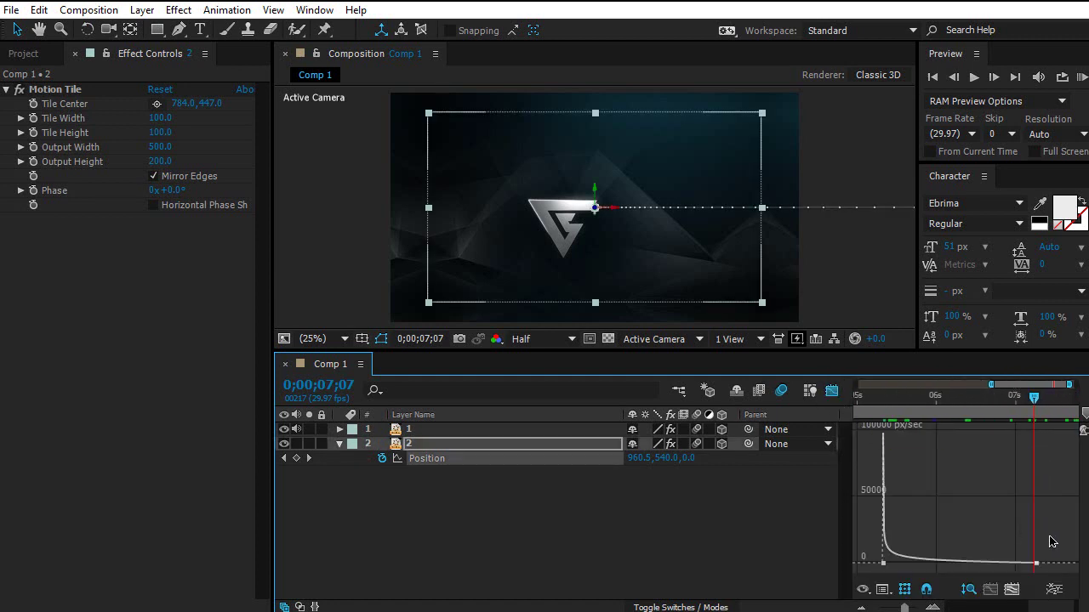
{"action": "left_click_drag", "start_coordinate": [1053, 536], "coordinate": [930, 578]}
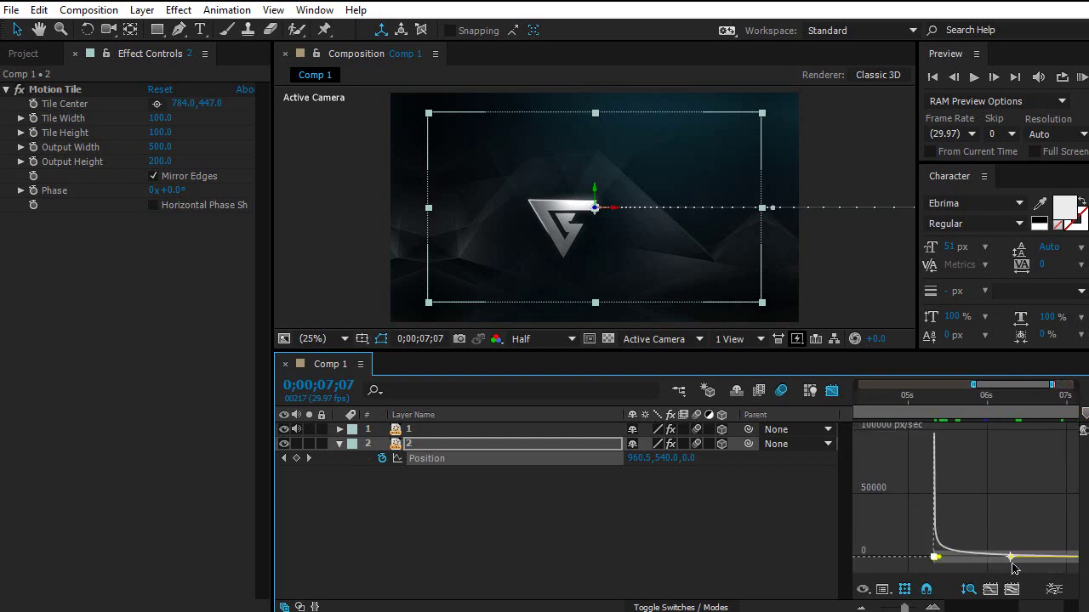
{"action": "mouse_move", "coordinate": [973, 384]}
{"action": "left_mouse_down"}
{"action": "mouse_move", "coordinate": [914, 385]}
{"action": "mouse_move", "coordinate": [987, 396]}
{"action": "left_mouse_up"}
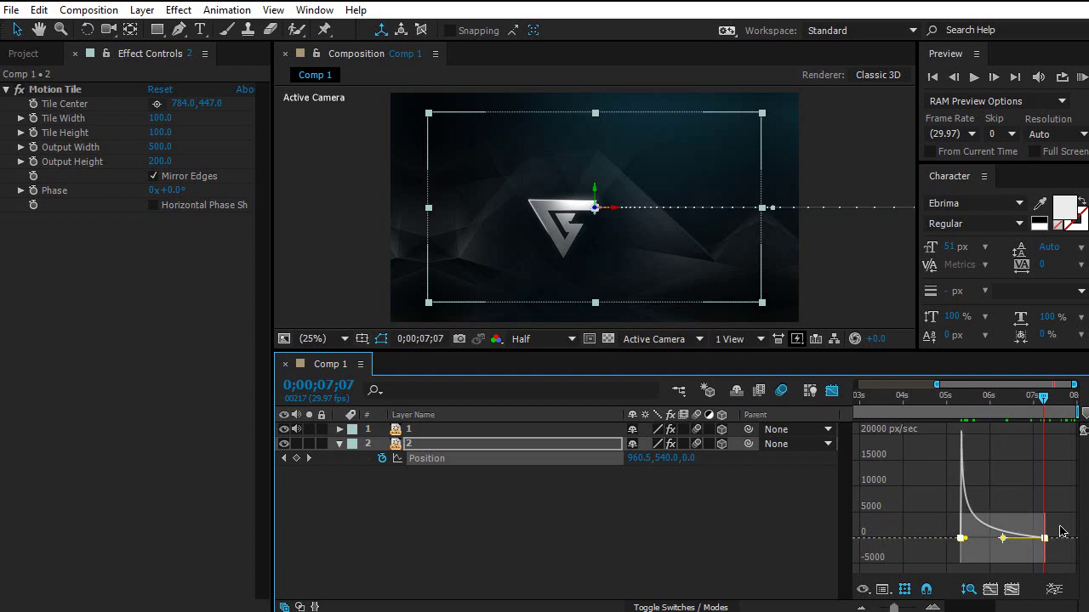
{"action": "left_click", "coordinate": [832, 391]}
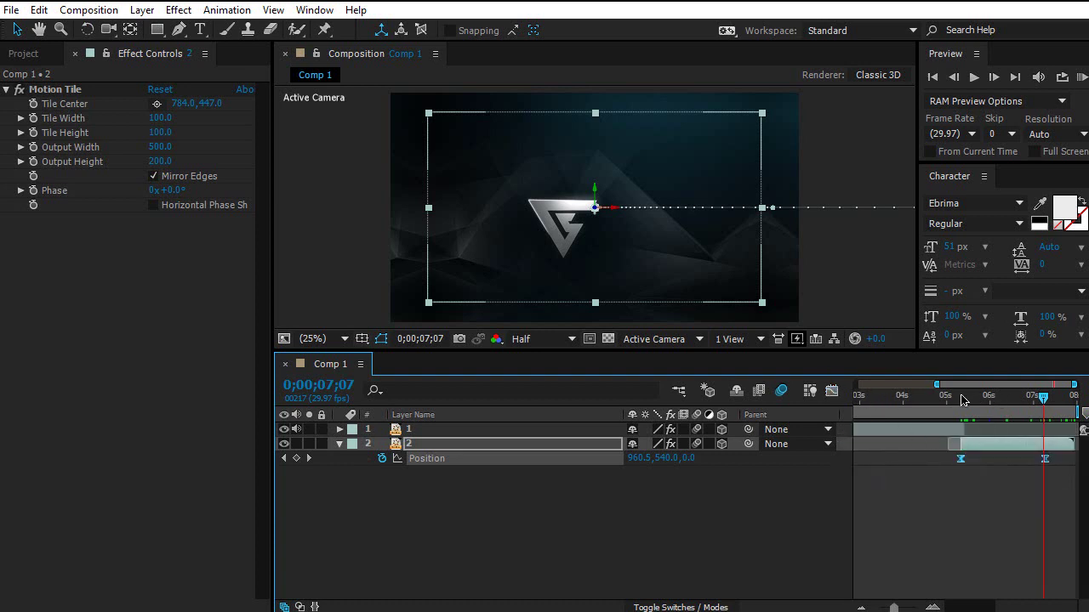
Preview the whole transition from 0;00;04;01 with the full composition in view, and stop playback after the second clip settles
{"action": "left_click_drag", "start_coordinate": [962, 401], "coordinate": [904, 396]}
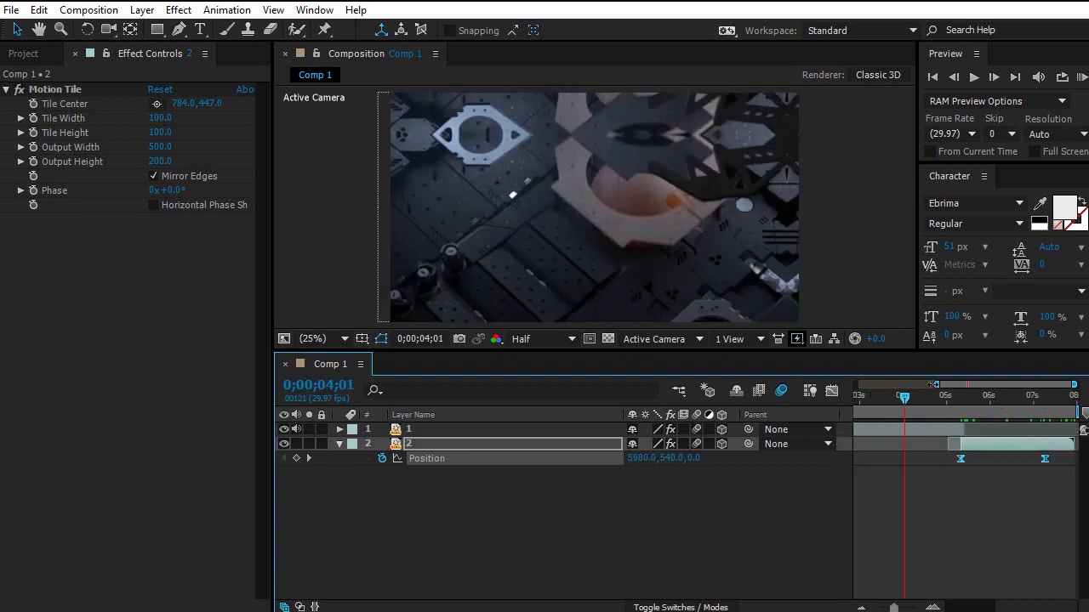
{"action": "key", "text": "minus"}
{"action": "key", "text": "minus"}
{"action": "key", "text": "minus"}
{"action": "key", "text": "space"}
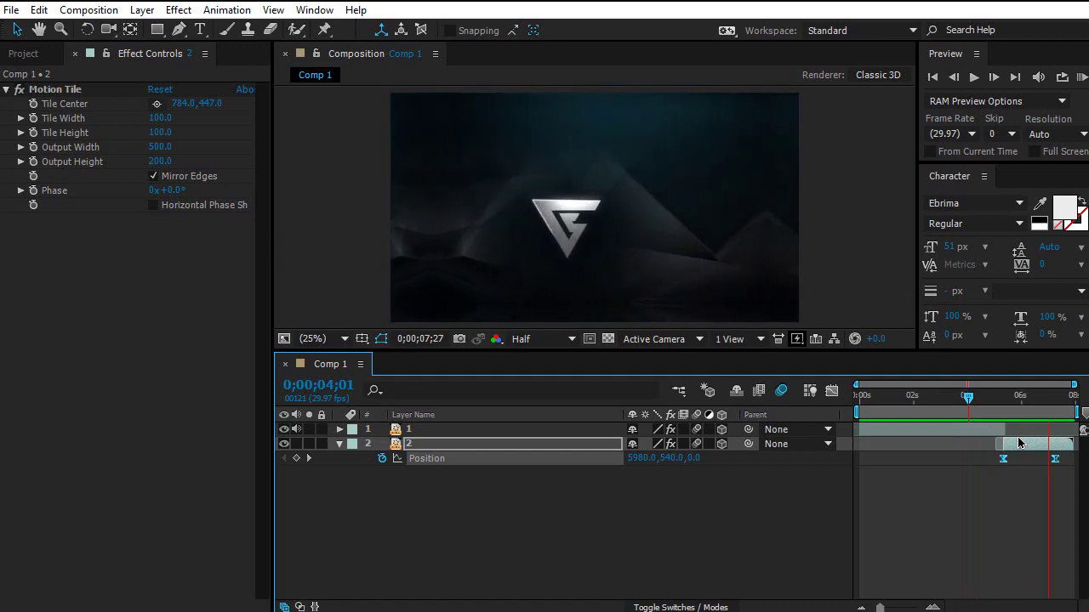
{"action": "key", "text": "space"}
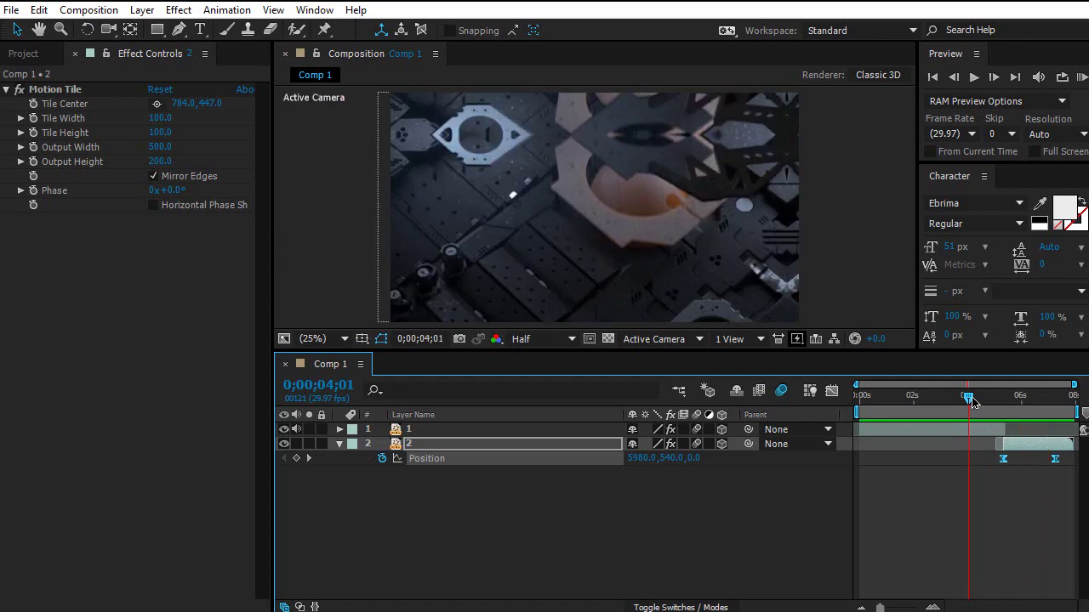
Shift layer 1's second Position keyframe slightly past 0;00;05;12 so the slide is still moving at the cut, and check the neighbouring frames
{"action": "left_click_drag", "start_coordinate": [972, 402], "coordinate": [1012, 414]}
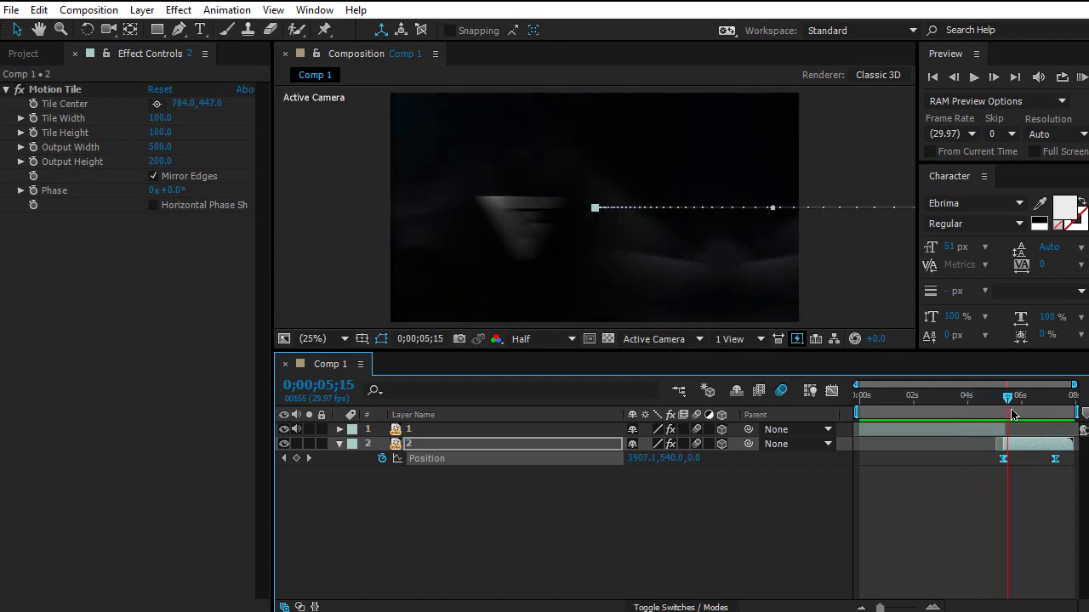
{"action": "key", "text": "Page_Up"}
{"action": "key", "text": "Page_Up"}
{"action": "key", "text": "Page_Up"}
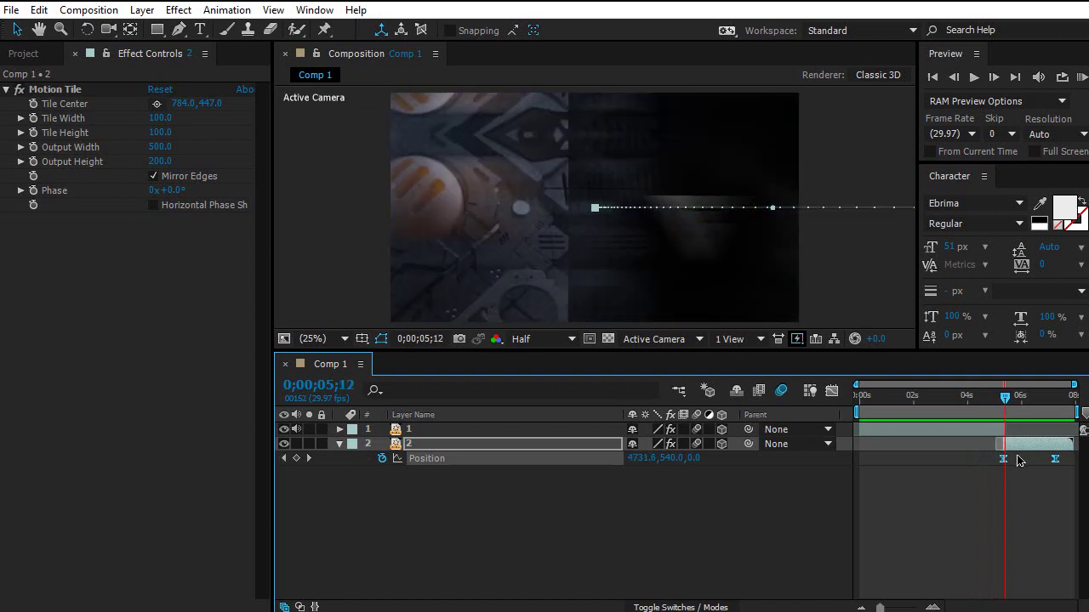
{"action": "left_click", "coordinate": [978, 436]}
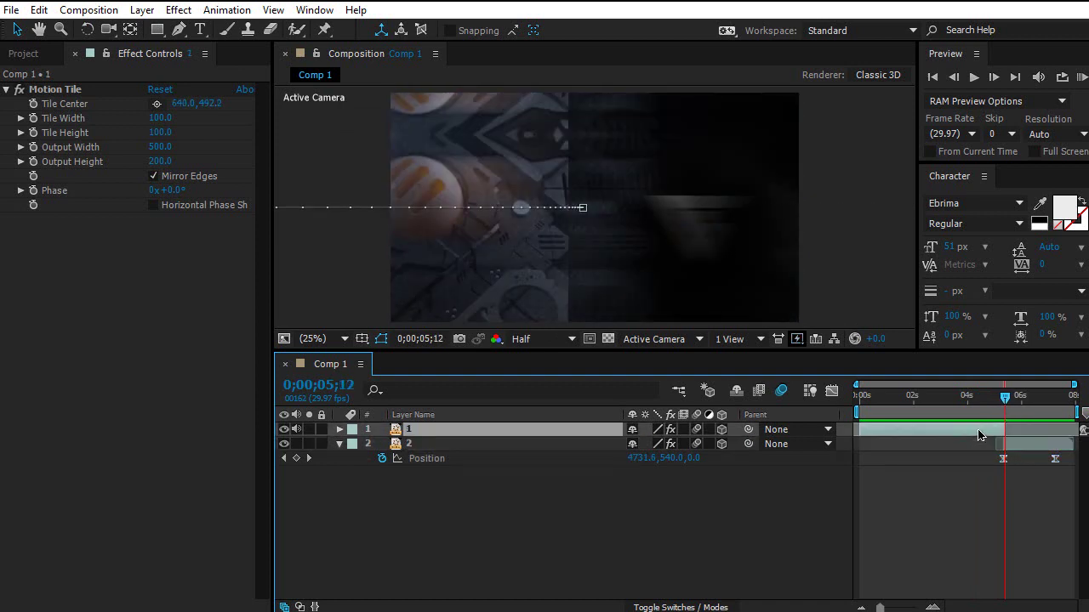
{"action": "key", "text": "p"}
{"action": "mouse_move", "coordinate": [1007, 446]}
{"action": "left_mouse_down"}
{"action": "mouse_move", "coordinate": [1007, 459]}
{"action": "mouse_move", "coordinate": [997, 452]}
{"action": "mouse_move", "coordinate": [1008, 452]}
{"action": "left_mouse_up"}
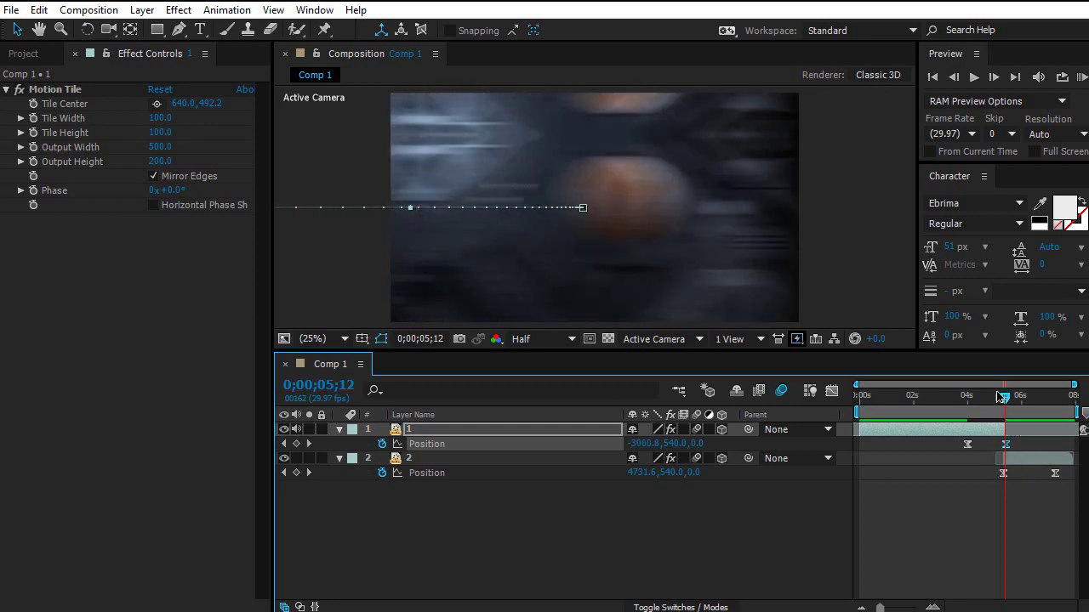
{"action": "left_click_drag", "start_coordinate": [997, 386], "coordinate": [1007, 423]}
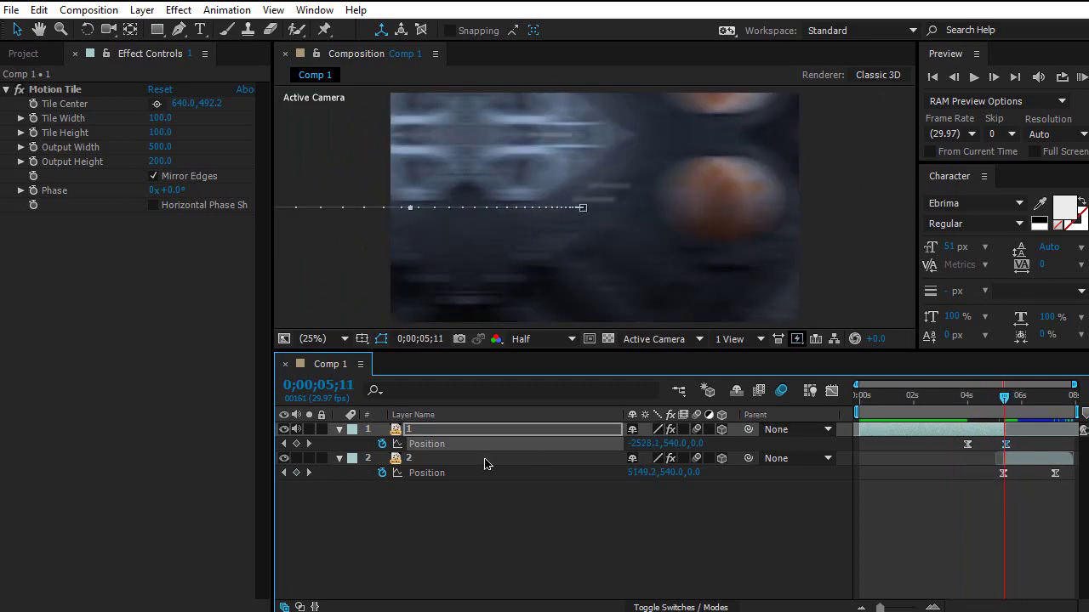
Collapse layer 1 and compare the frame at 0;00;05;11 with motion blur switched off and back on for both layers
{"action": "left_click", "coordinate": [339, 429]}
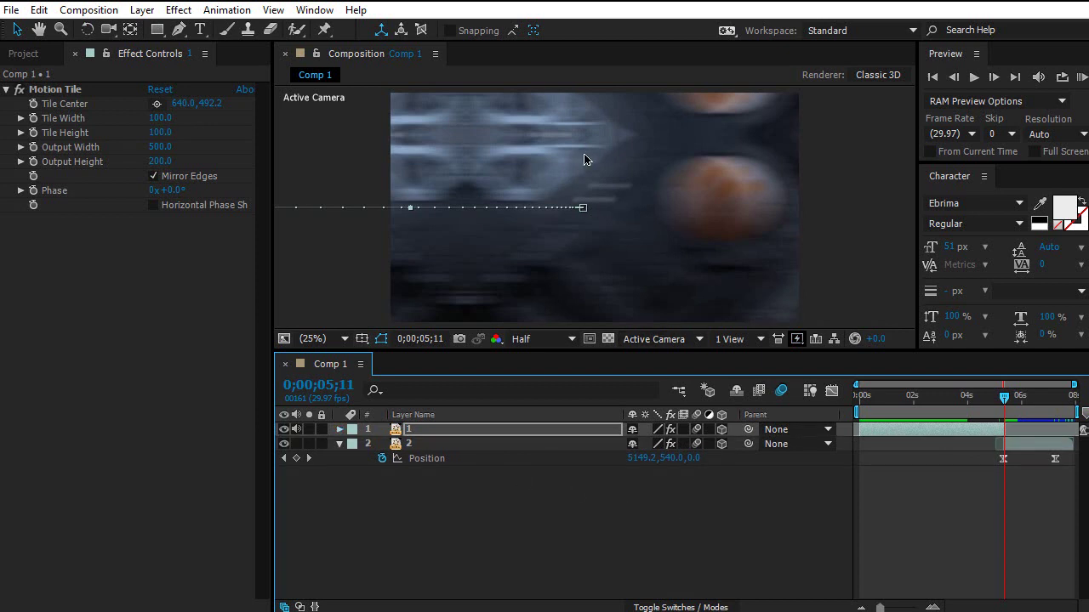
{"action": "left_click", "coordinate": [696, 443]}
{"action": "left_click", "coordinate": [697, 430]}
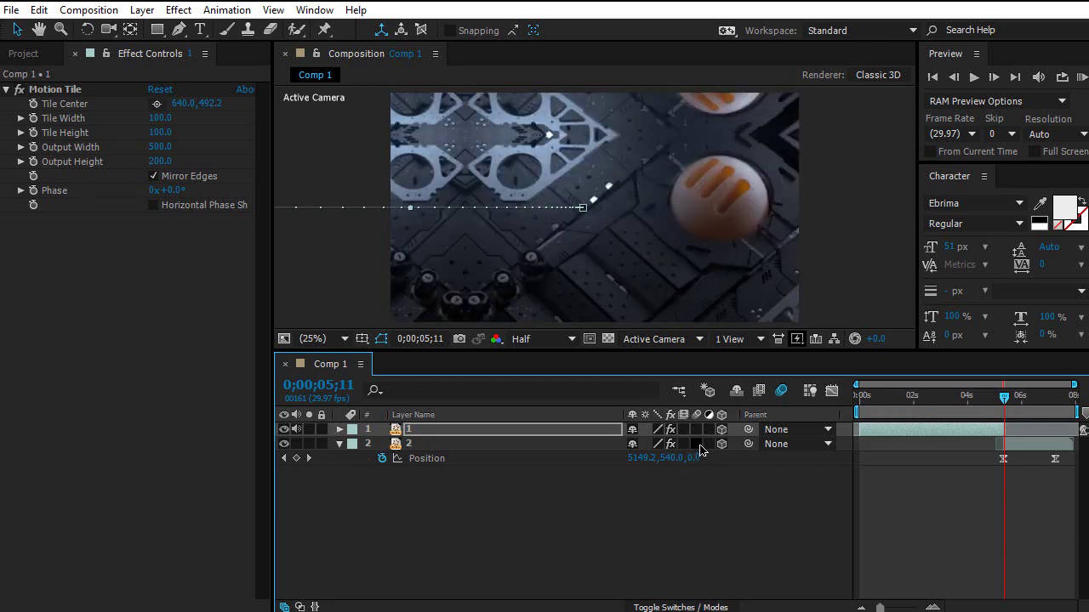
{"action": "left_click", "coordinate": [696, 430]}
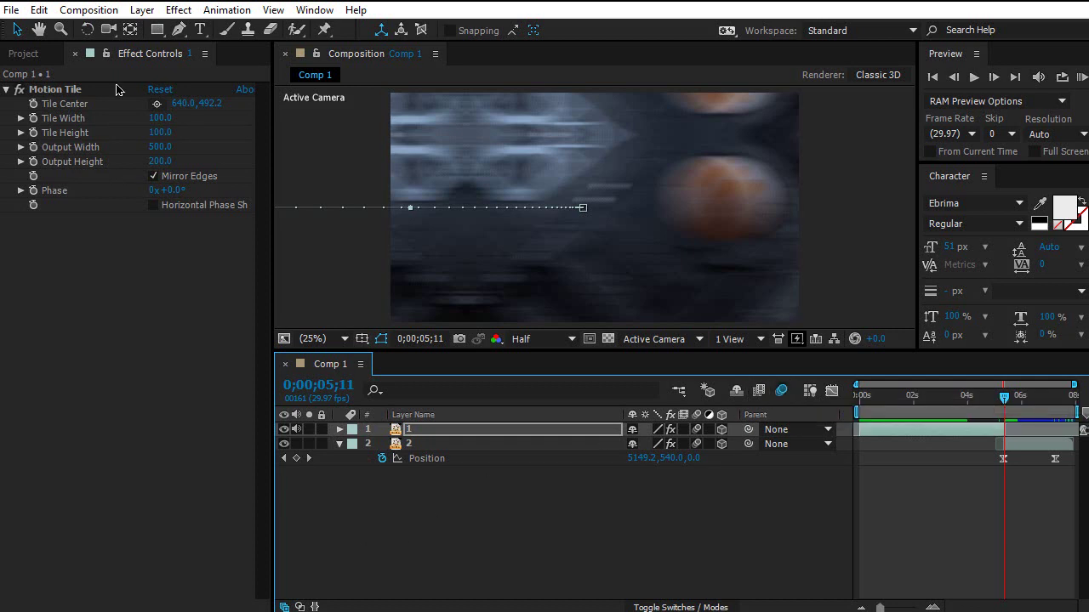
Add Comp 1 to the render queue and open its output module settings
{"action": "left_click", "coordinate": [29, 54]}
{"action": "left_click", "coordinate": [501, 580]}
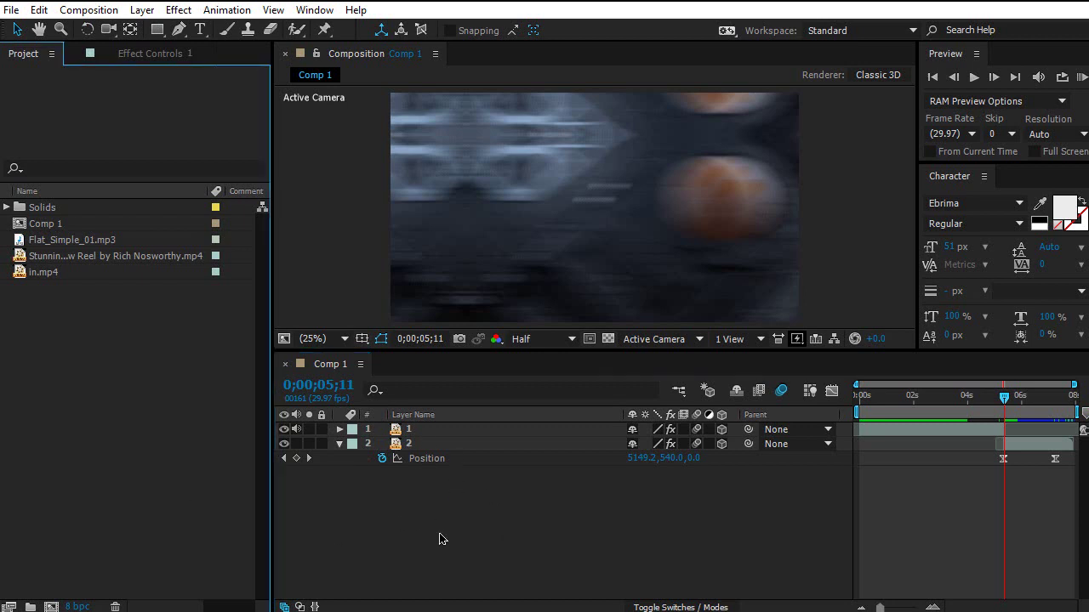
{"action": "left_click", "coordinate": [100, 10]}
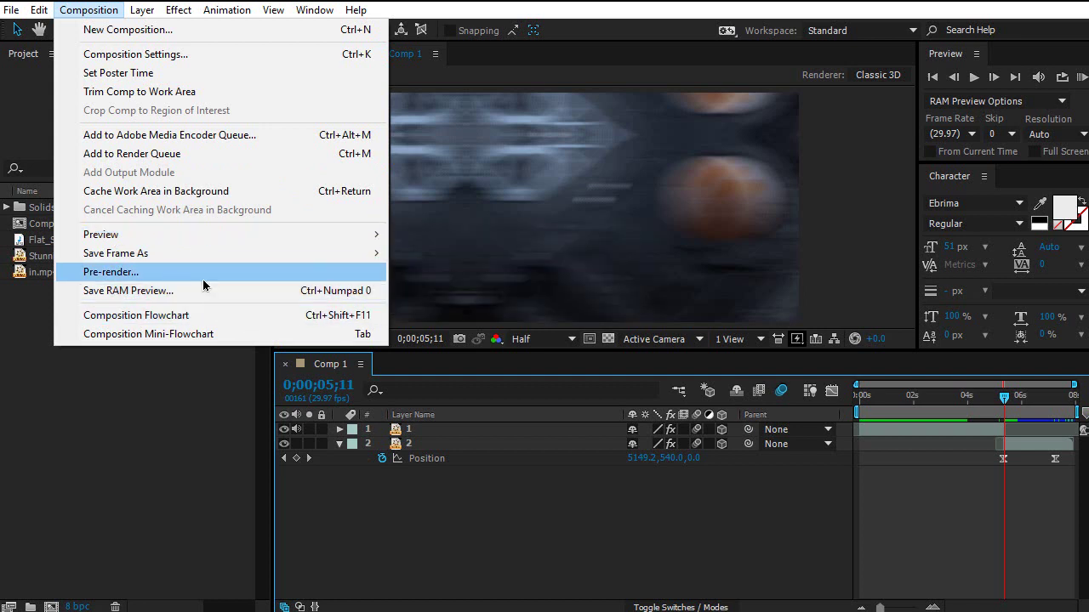
{"action": "key", "text": "Escape"}
{"action": "key", "text": "ctrl+m"}
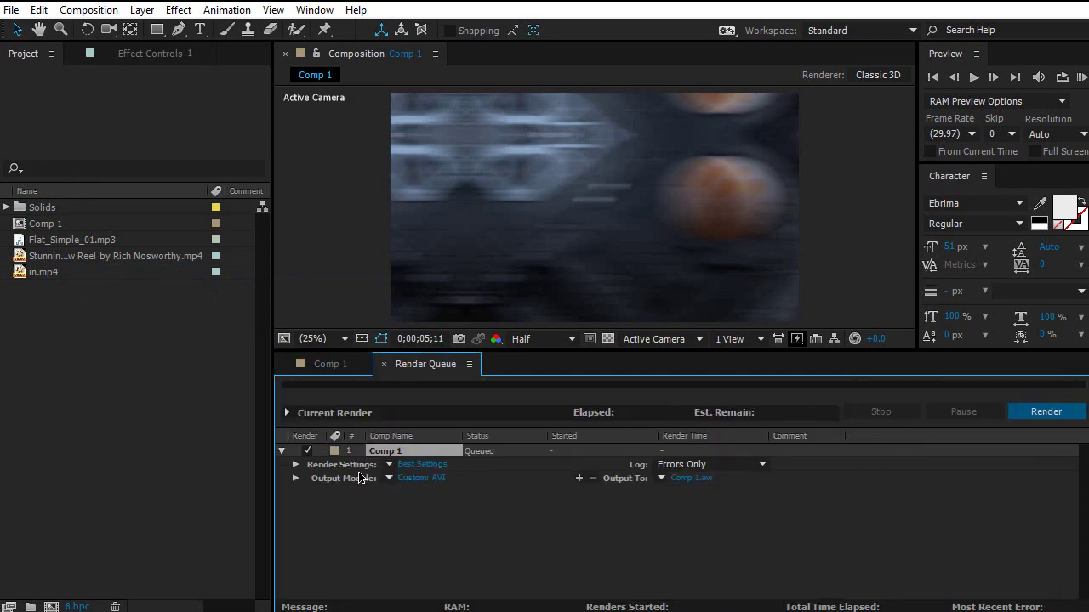
{"action": "left_click", "coordinate": [422, 478]}
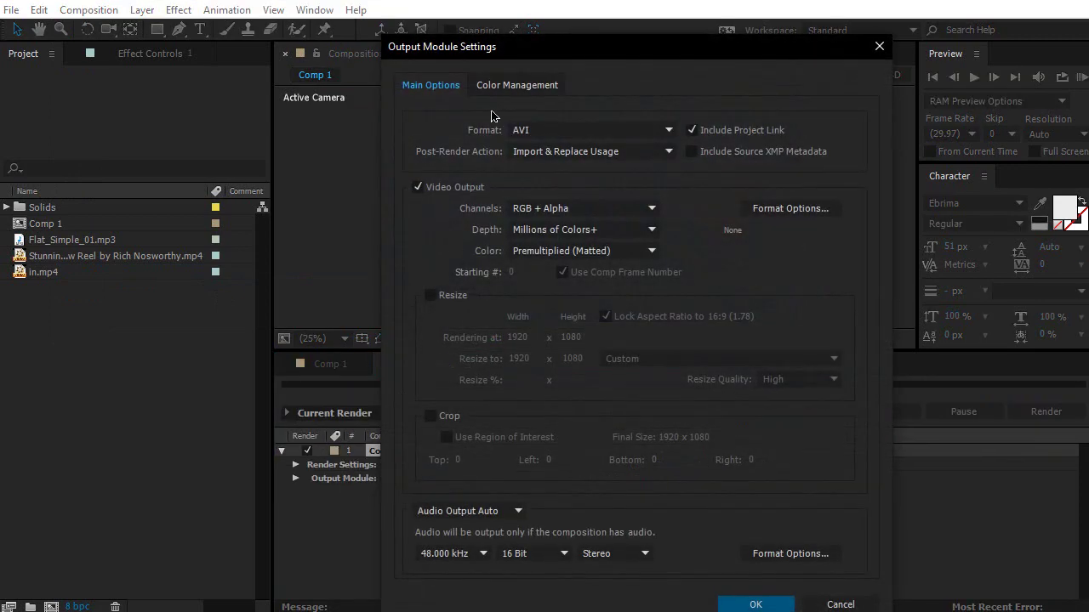
Set the output format to QuickTime with the H.264 video codec, and confirm the output module settings
{"action": "left_click", "coordinate": [459, 114]}
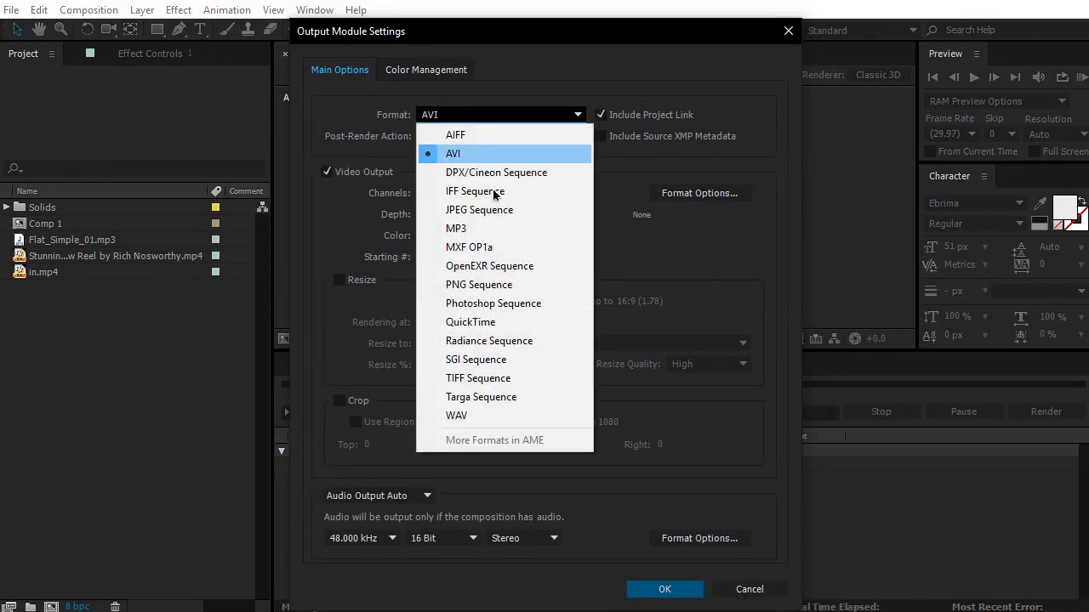
{"action": "left_click", "coordinate": [511, 324]}
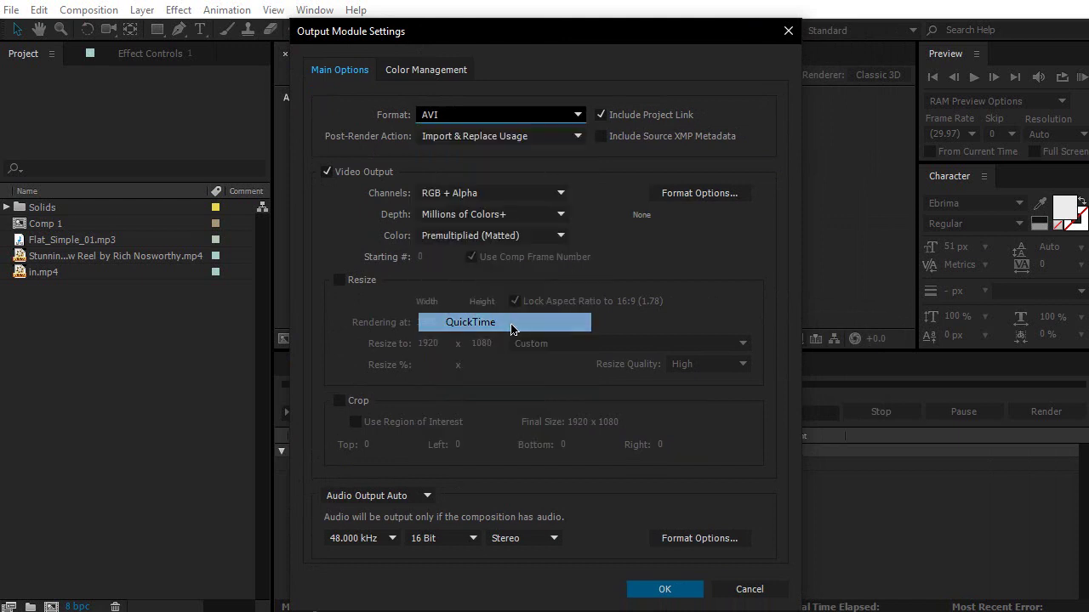
{"action": "left_click", "coordinate": [700, 194]}
{"action": "left_click", "coordinate": [575, 61]}
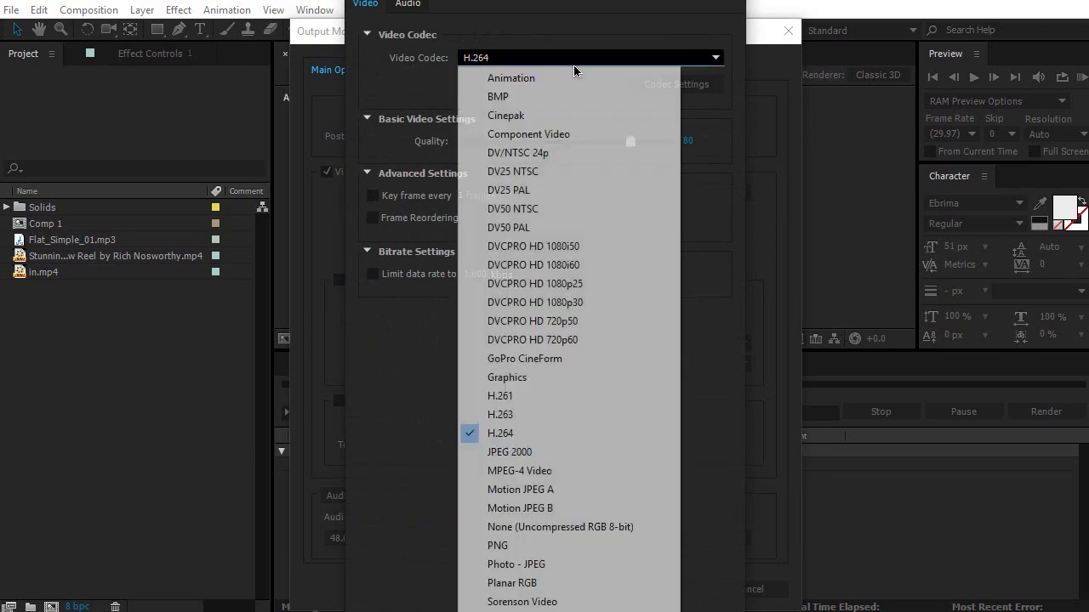
{"action": "left_click", "coordinate": [501, 433]}
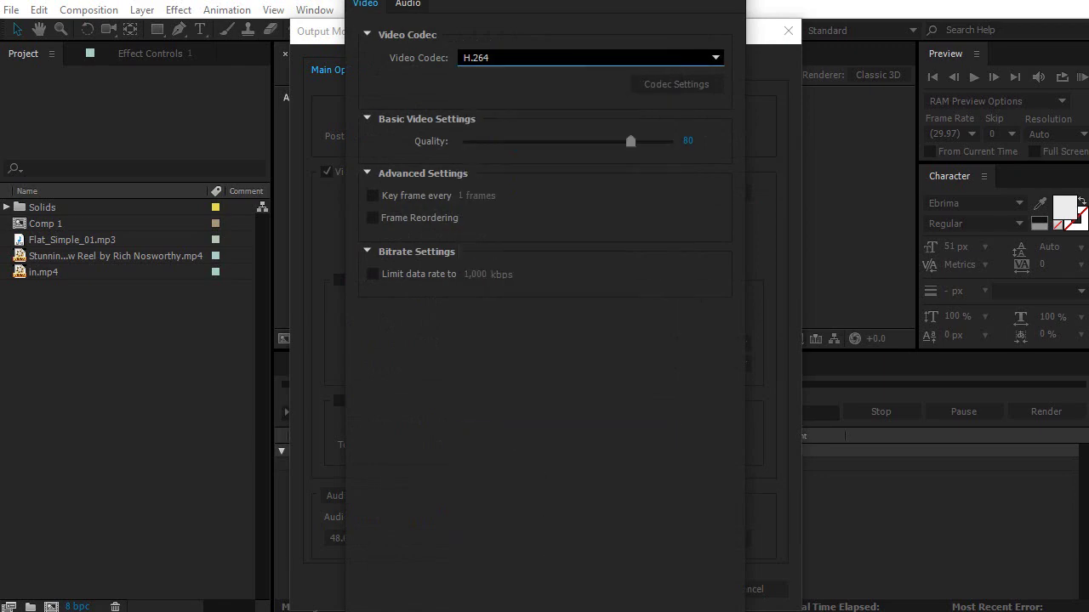
{"action": "key", "text": "Return"}
{"action": "left_click", "coordinate": [687, 198]}
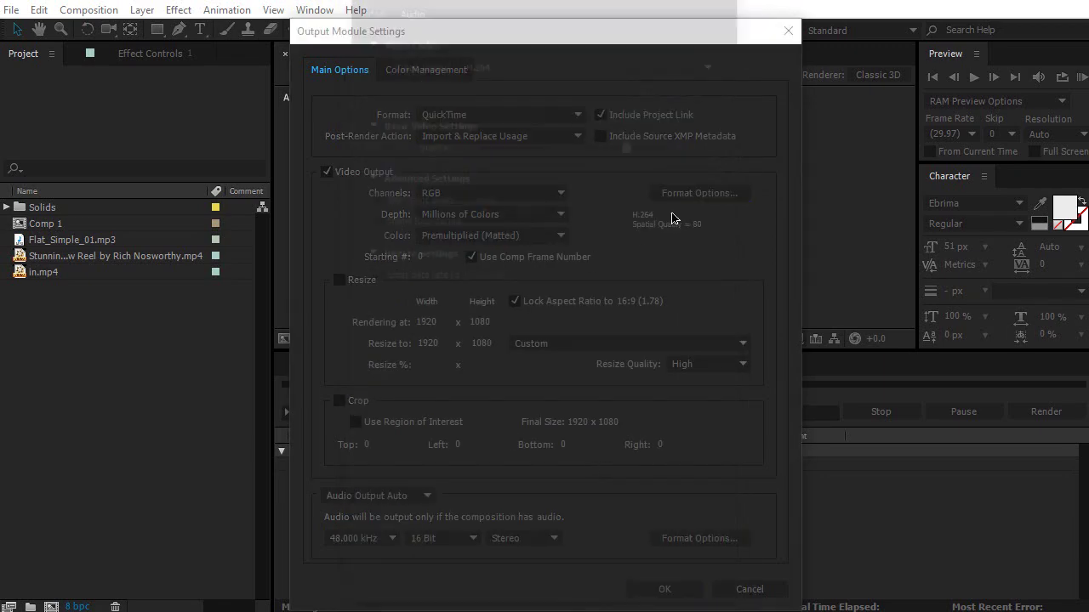
{"action": "key", "text": "Return"}
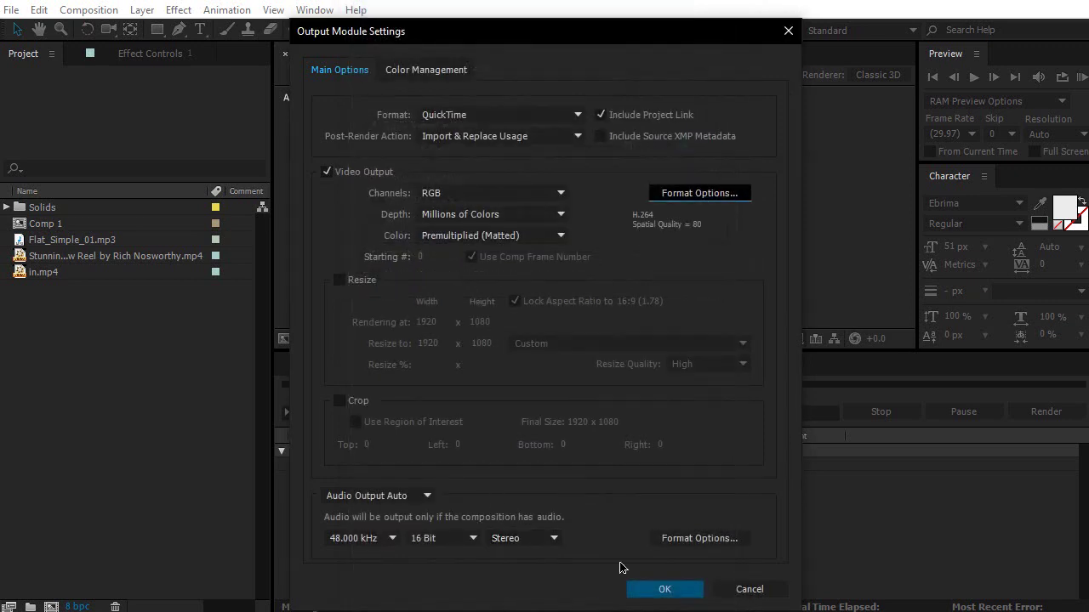
{"action": "left_click", "coordinate": [500, 114]}
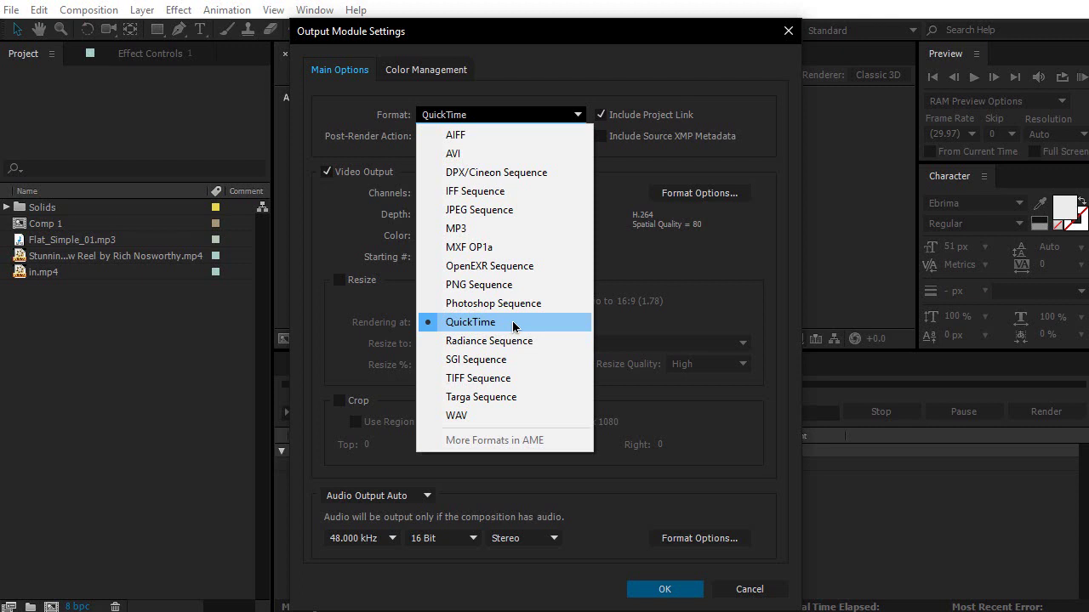
{"action": "left_click", "coordinate": [513, 323]}
{"action": "left_click", "coordinate": [659, 589]}
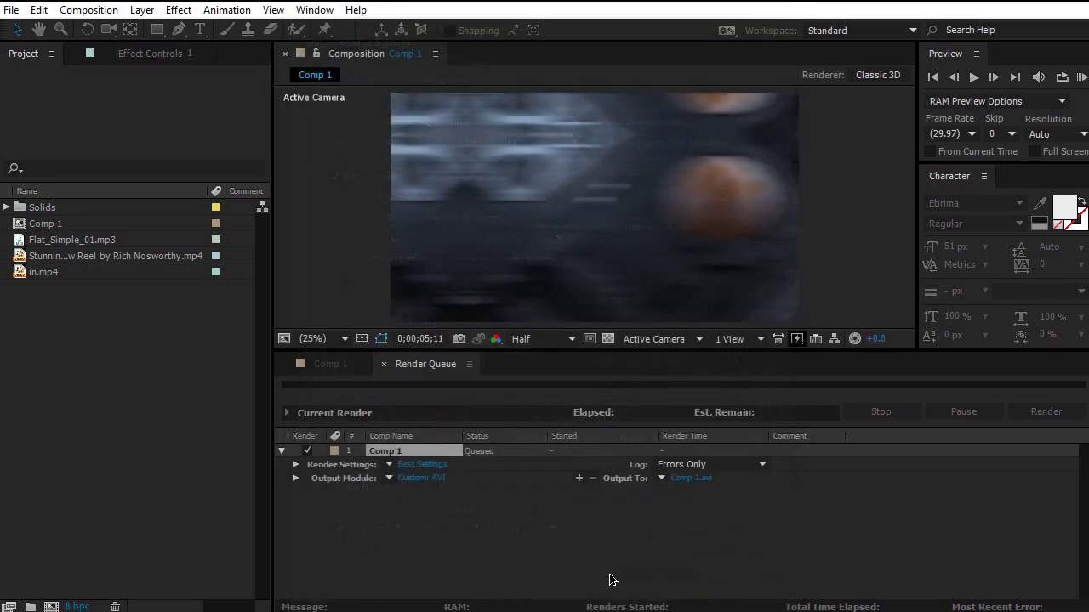
Check the output destination for Comp 1.mov and start rendering the queued composition
{"action": "left_click", "coordinate": [711, 481]}
{"action": "left_click", "coordinate": [654, 482]}
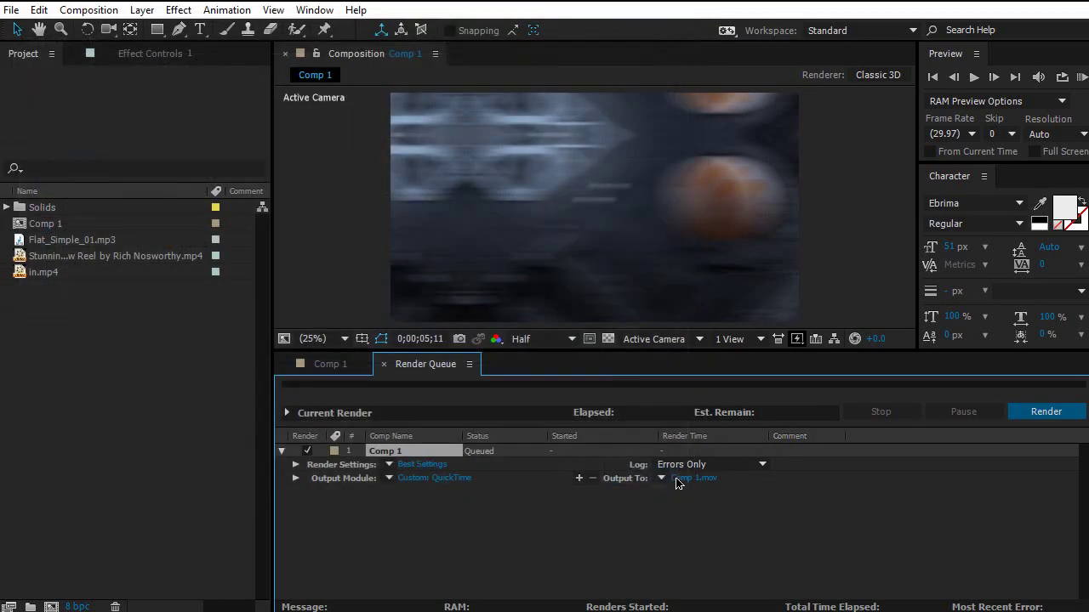
{"action": "left_click", "coordinate": [1022, 418]}
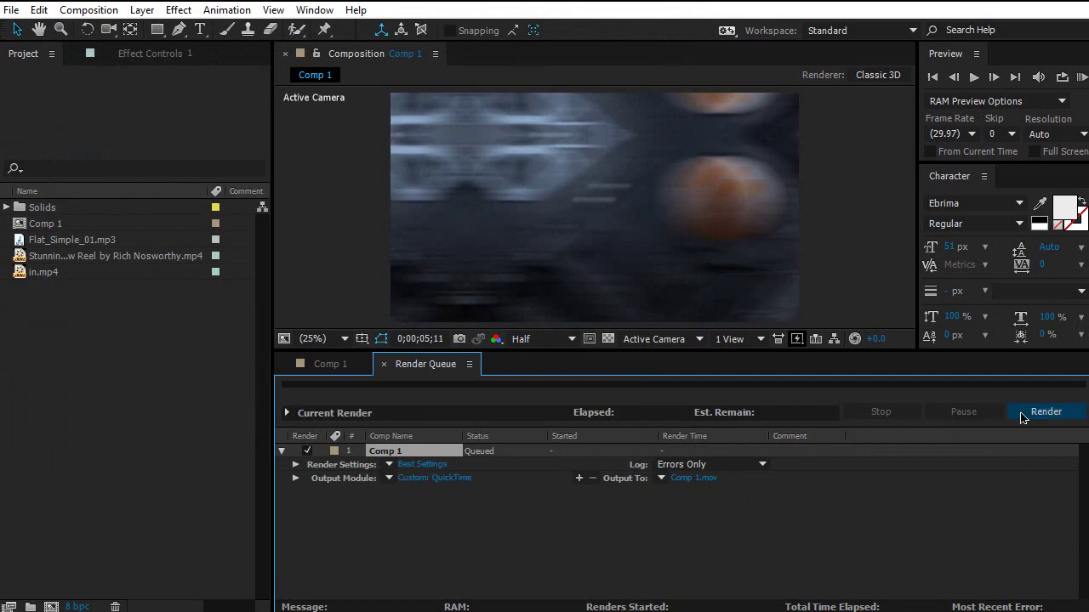